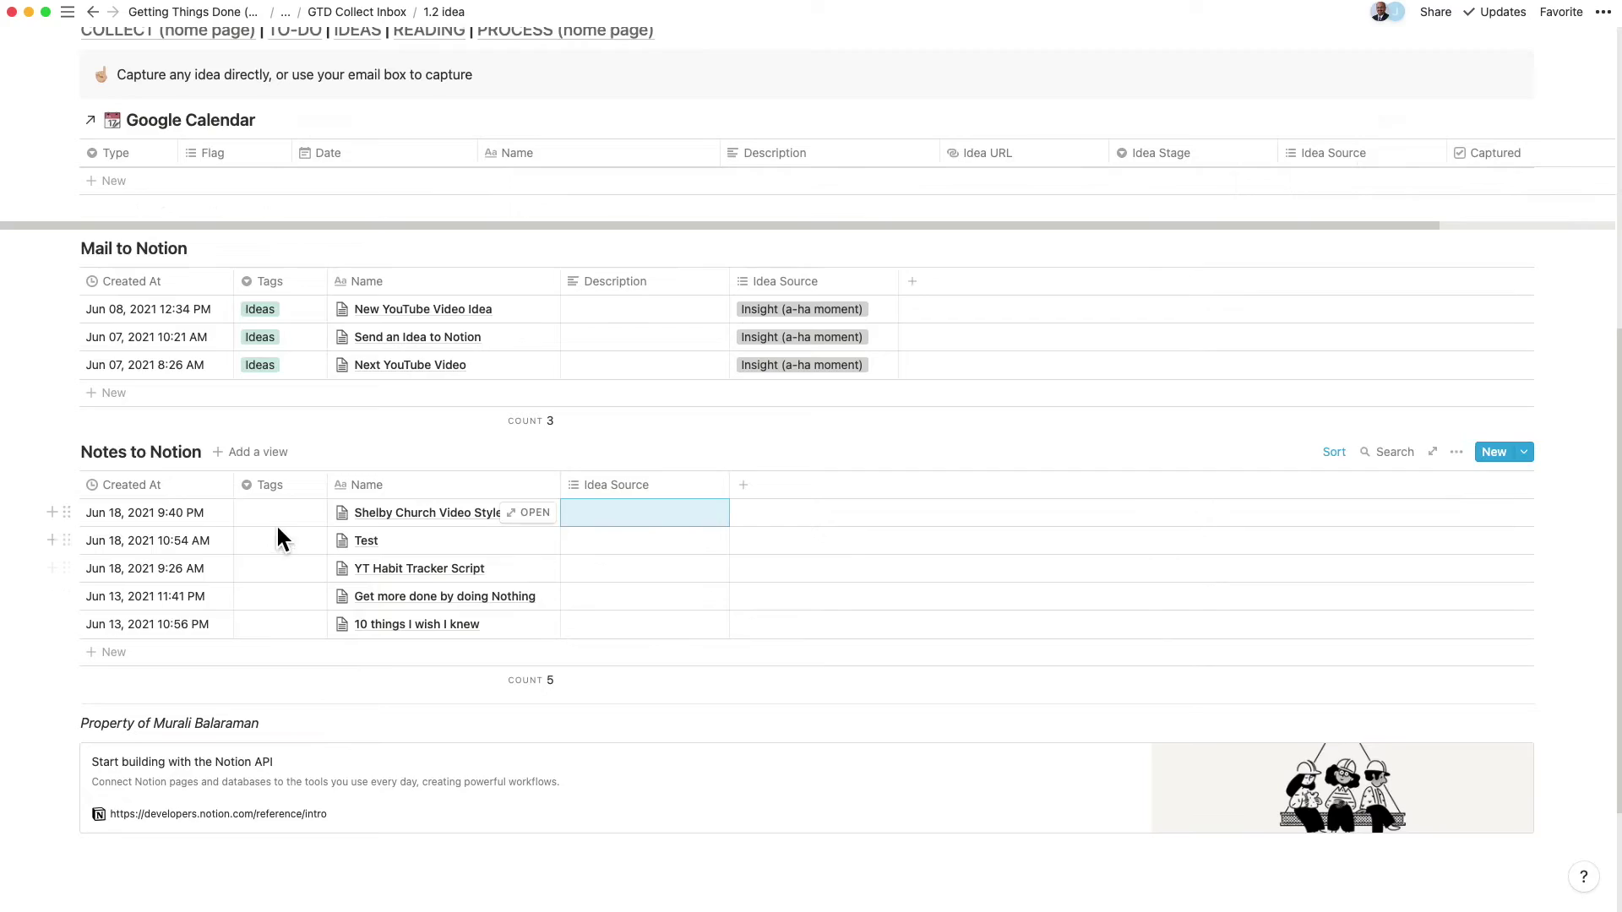
Step: Tag the first Notes to Notion row as Ideas with Research as its idea source
{"action": "left_click", "coordinate": [276, 522]}
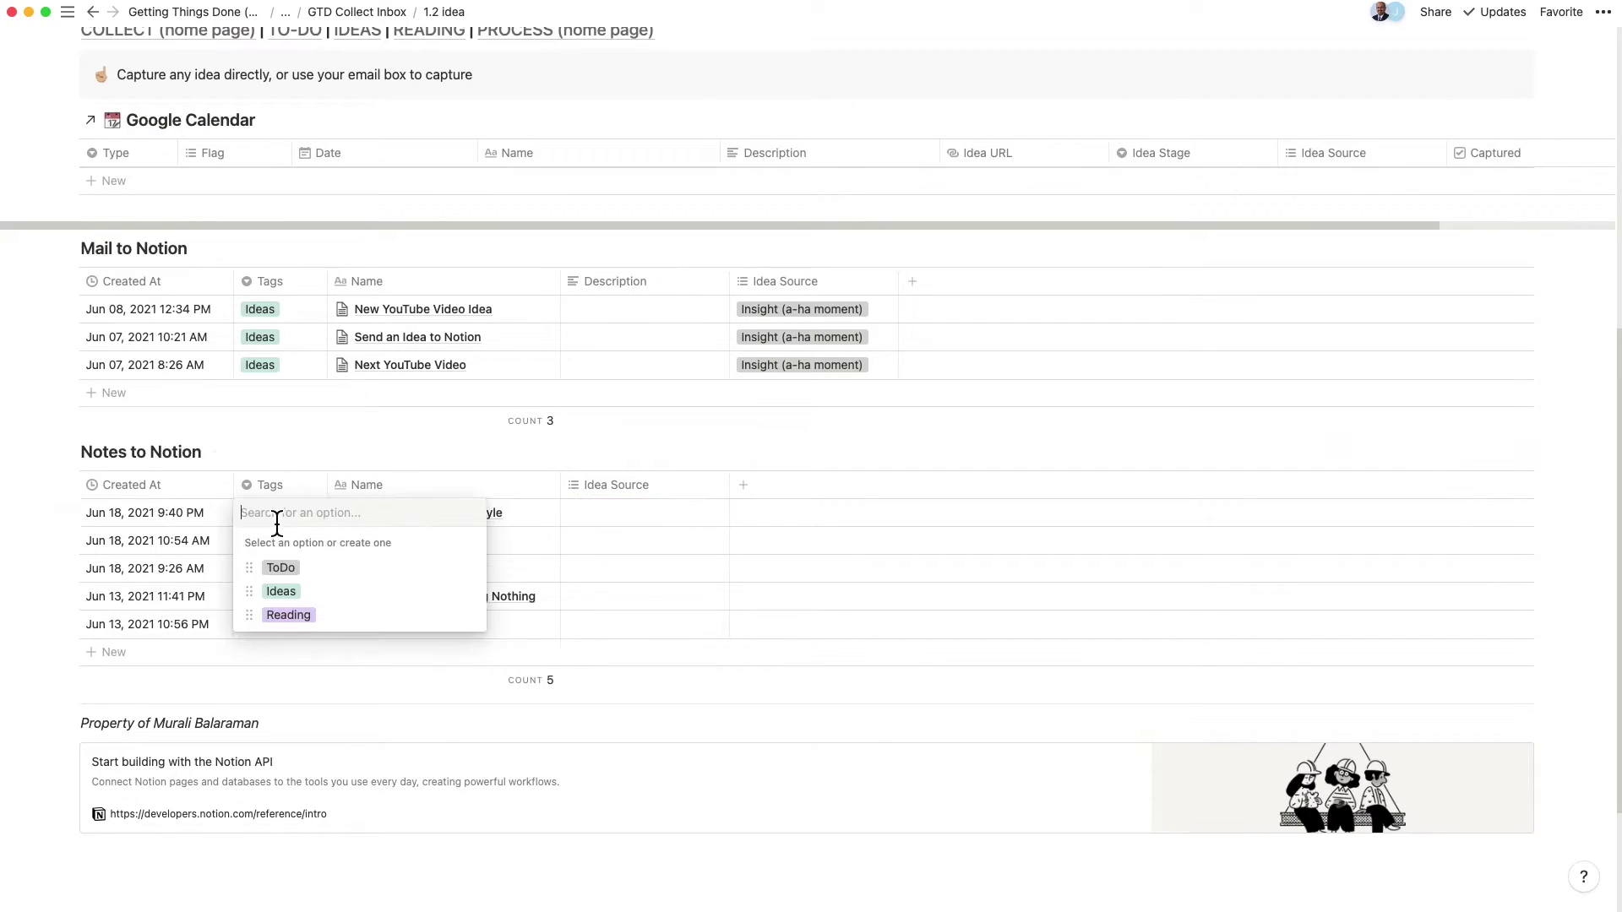
{"action": "left_click", "coordinate": [324, 605]}
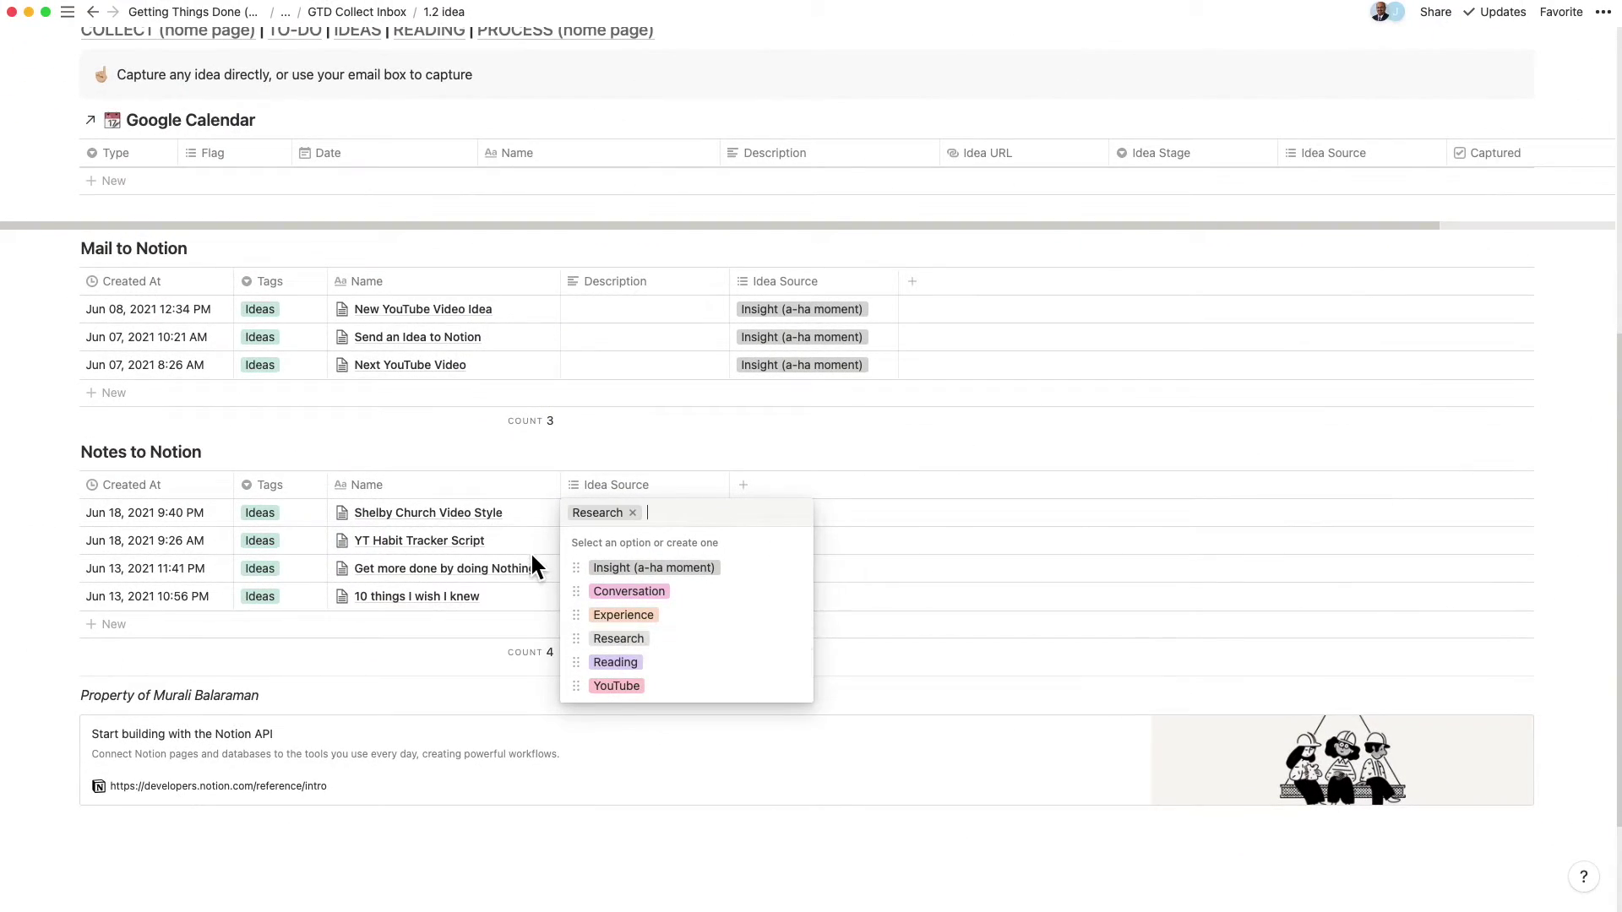
{"action": "key", "text": "Escape"}
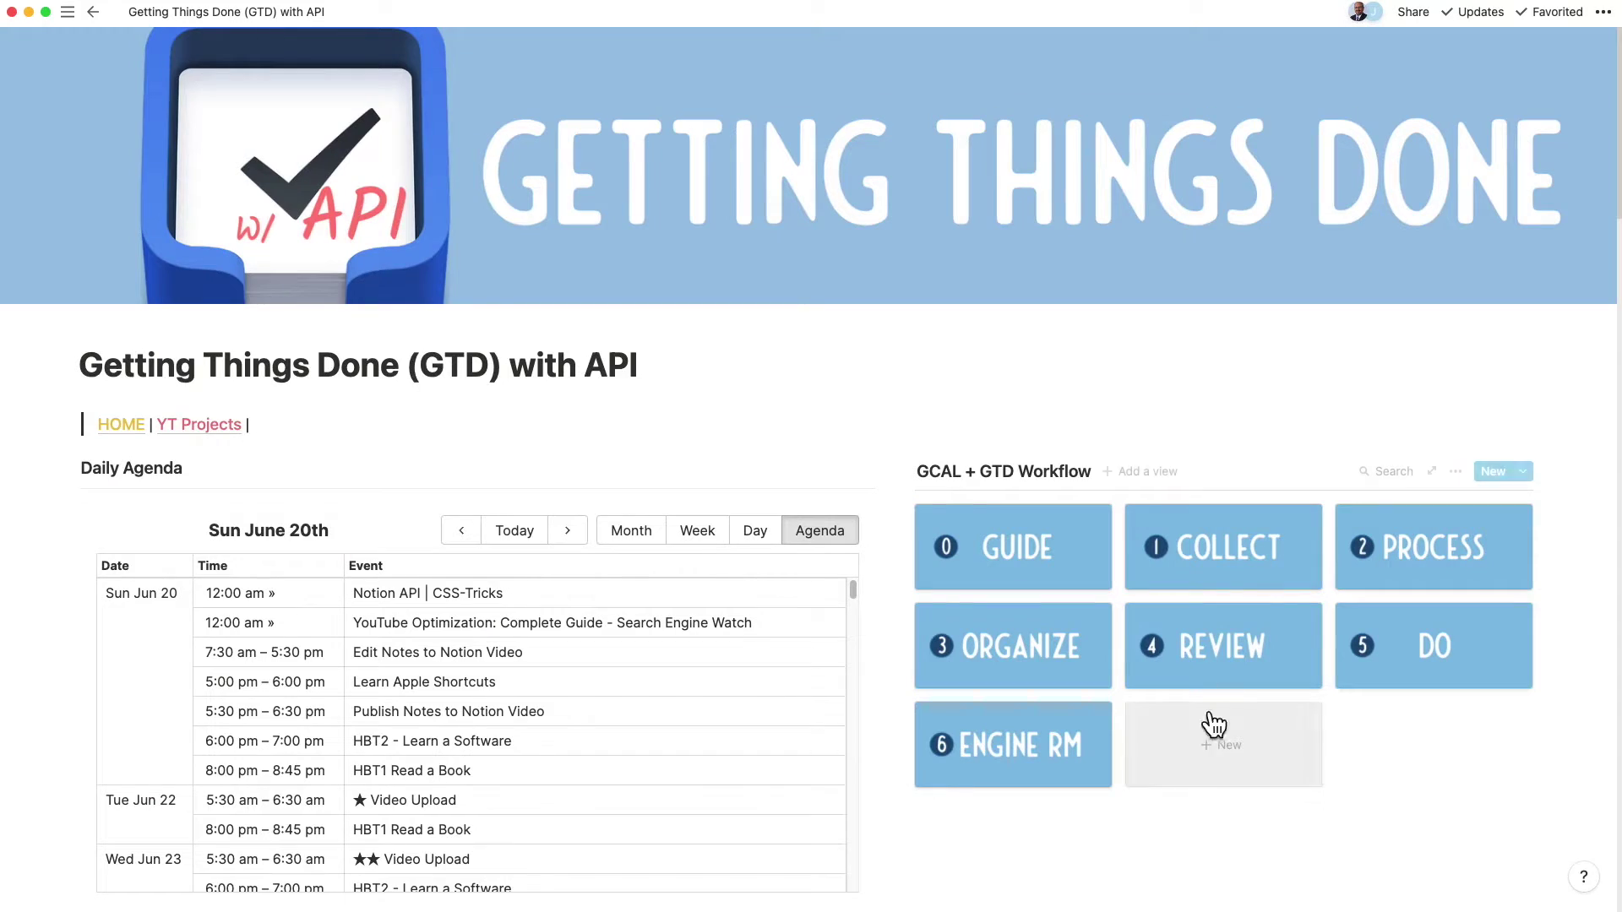
Step: Open COLLECT, then the 1.2 idea page, as full pages and scroll down to their tables
{"action": "left_click", "coordinate": [1234, 559]}
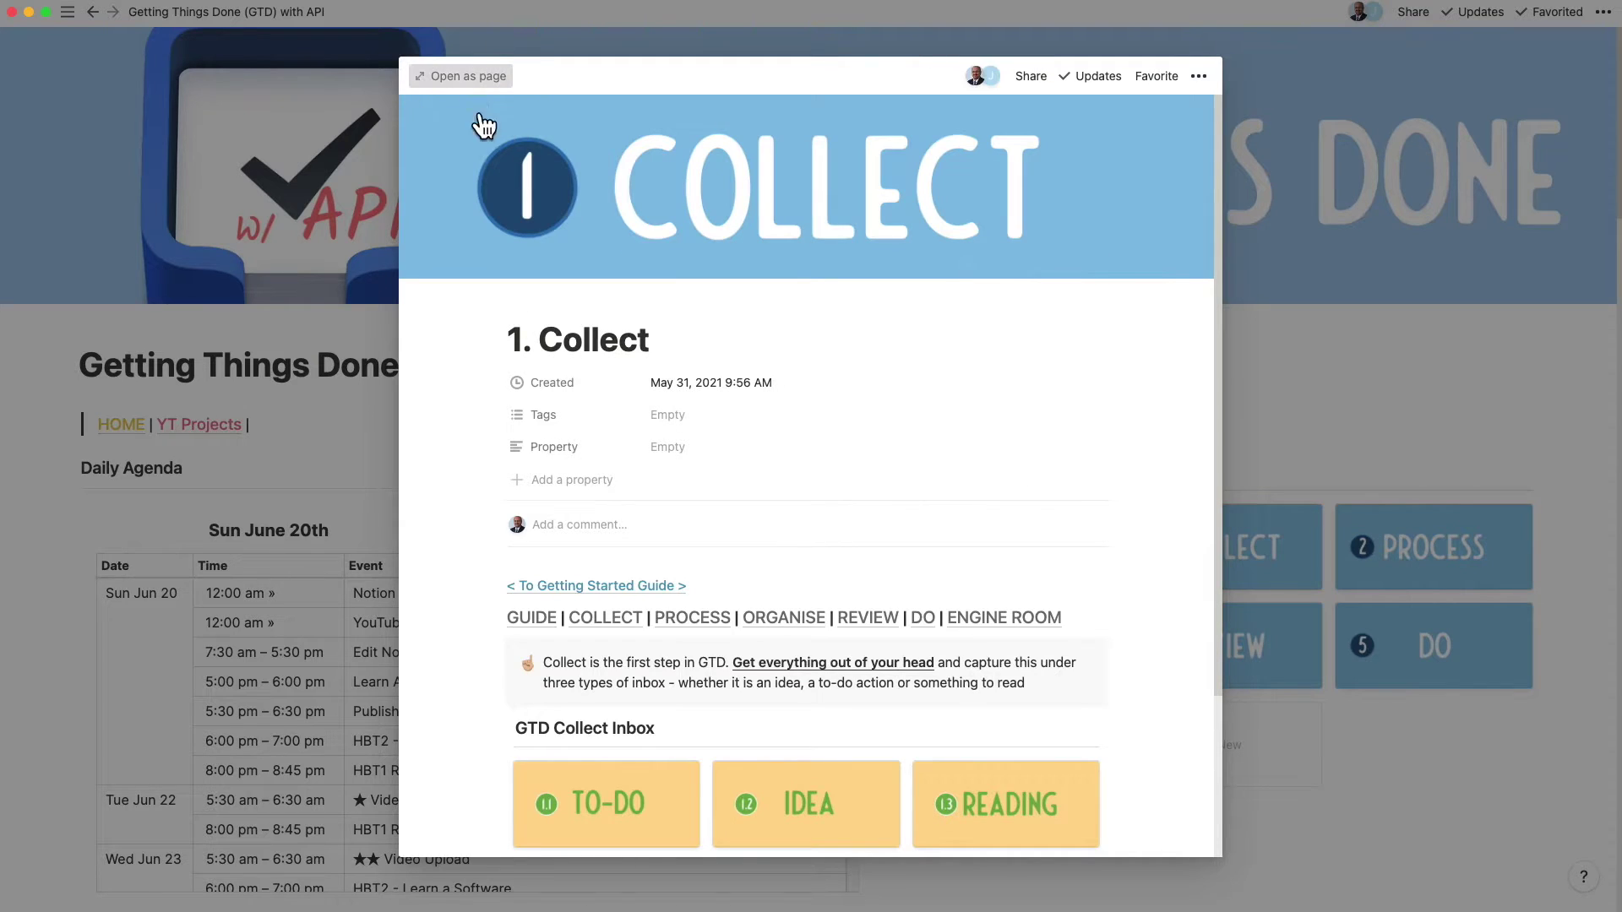
{"action": "left_click", "coordinate": [469, 74]}
{"action": "left_click", "coordinate": [381, 822]}
{"action": "left_click", "coordinate": [468, 76]}
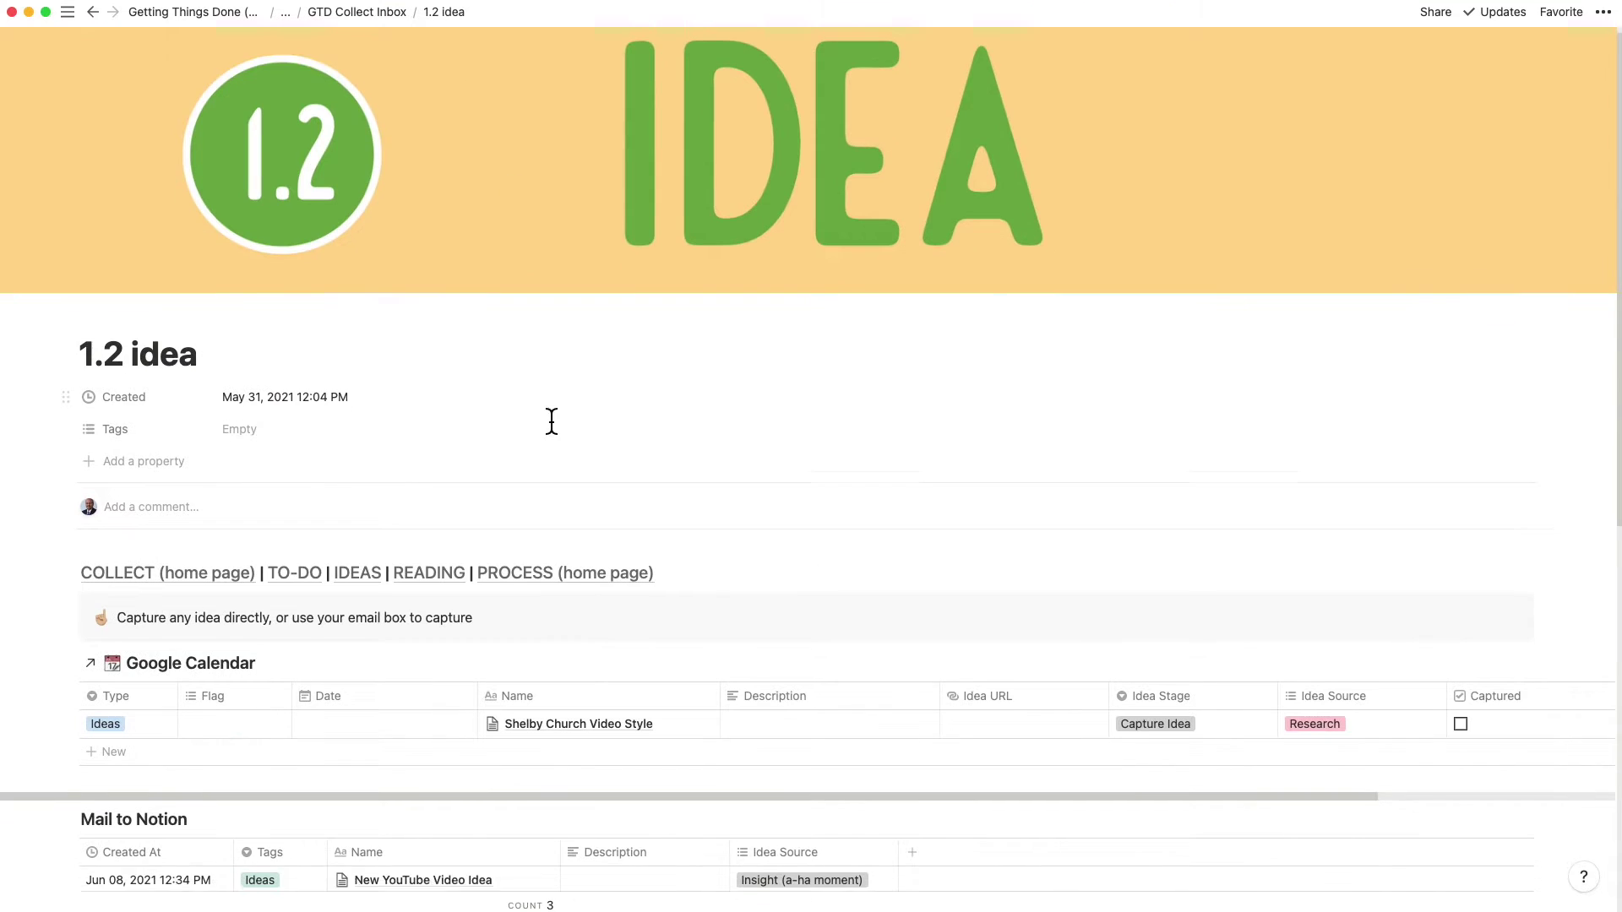
{"action": "scroll", "coordinate": [551, 419], "scroll_direction": "down", "scroll_amount": 5}
{"action": "scroll", "coordinate": [551, 420], "scroll_direction": "down", "scroll_amount": 1}
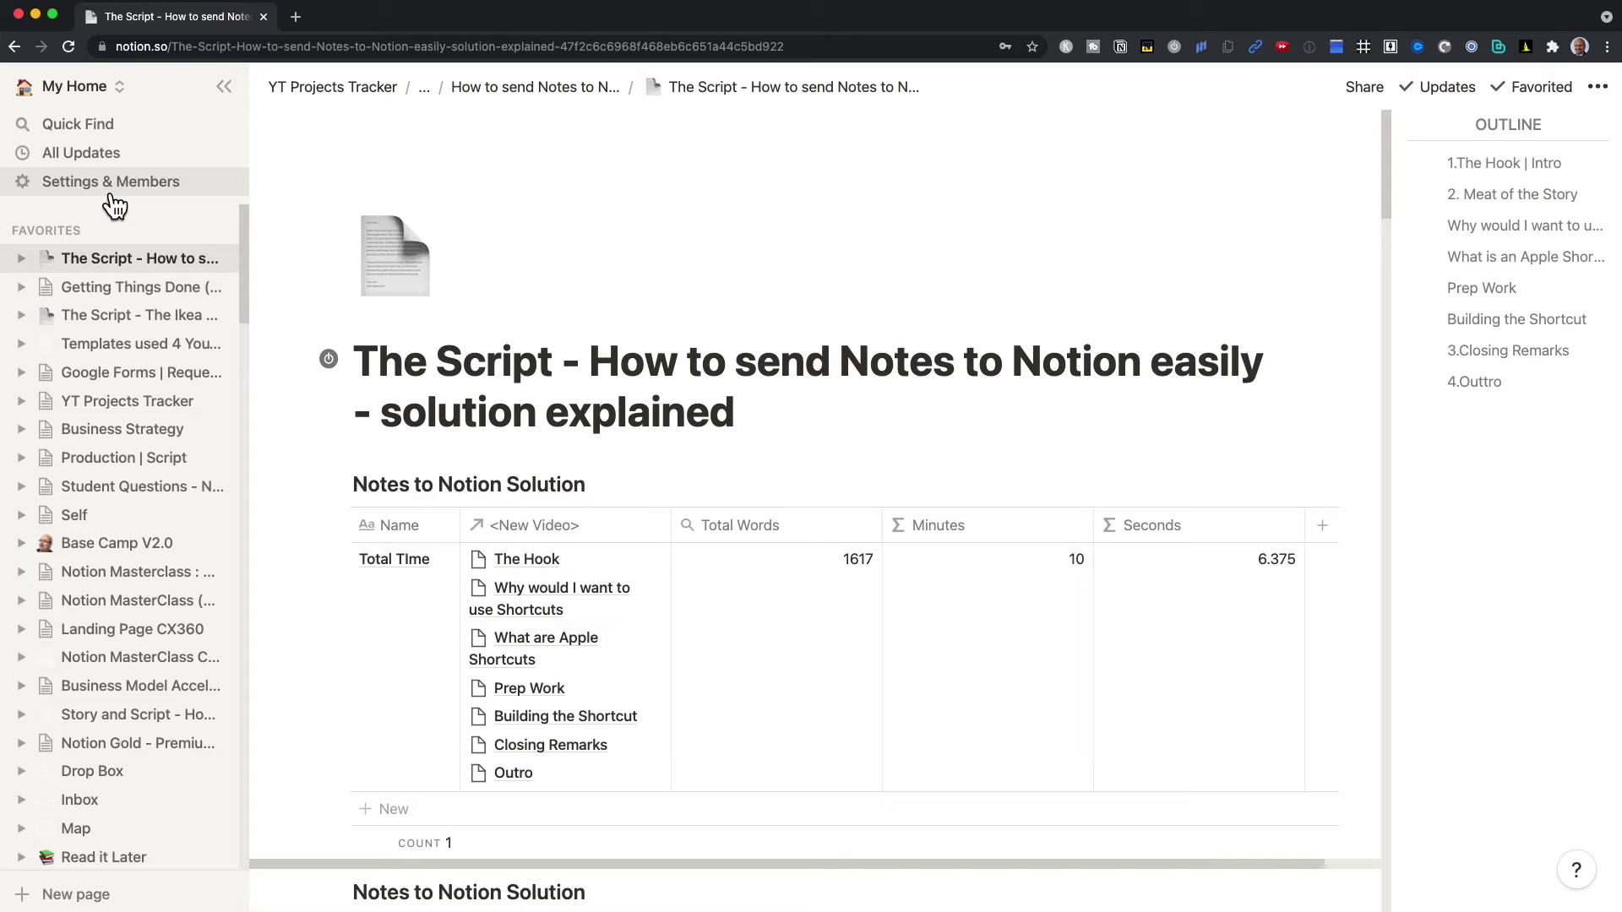
Step: Reveal the Notion Shortcuts integration's internal token from the developer integrations page
{"action": "left_click", "coordinate": [103, 190]}
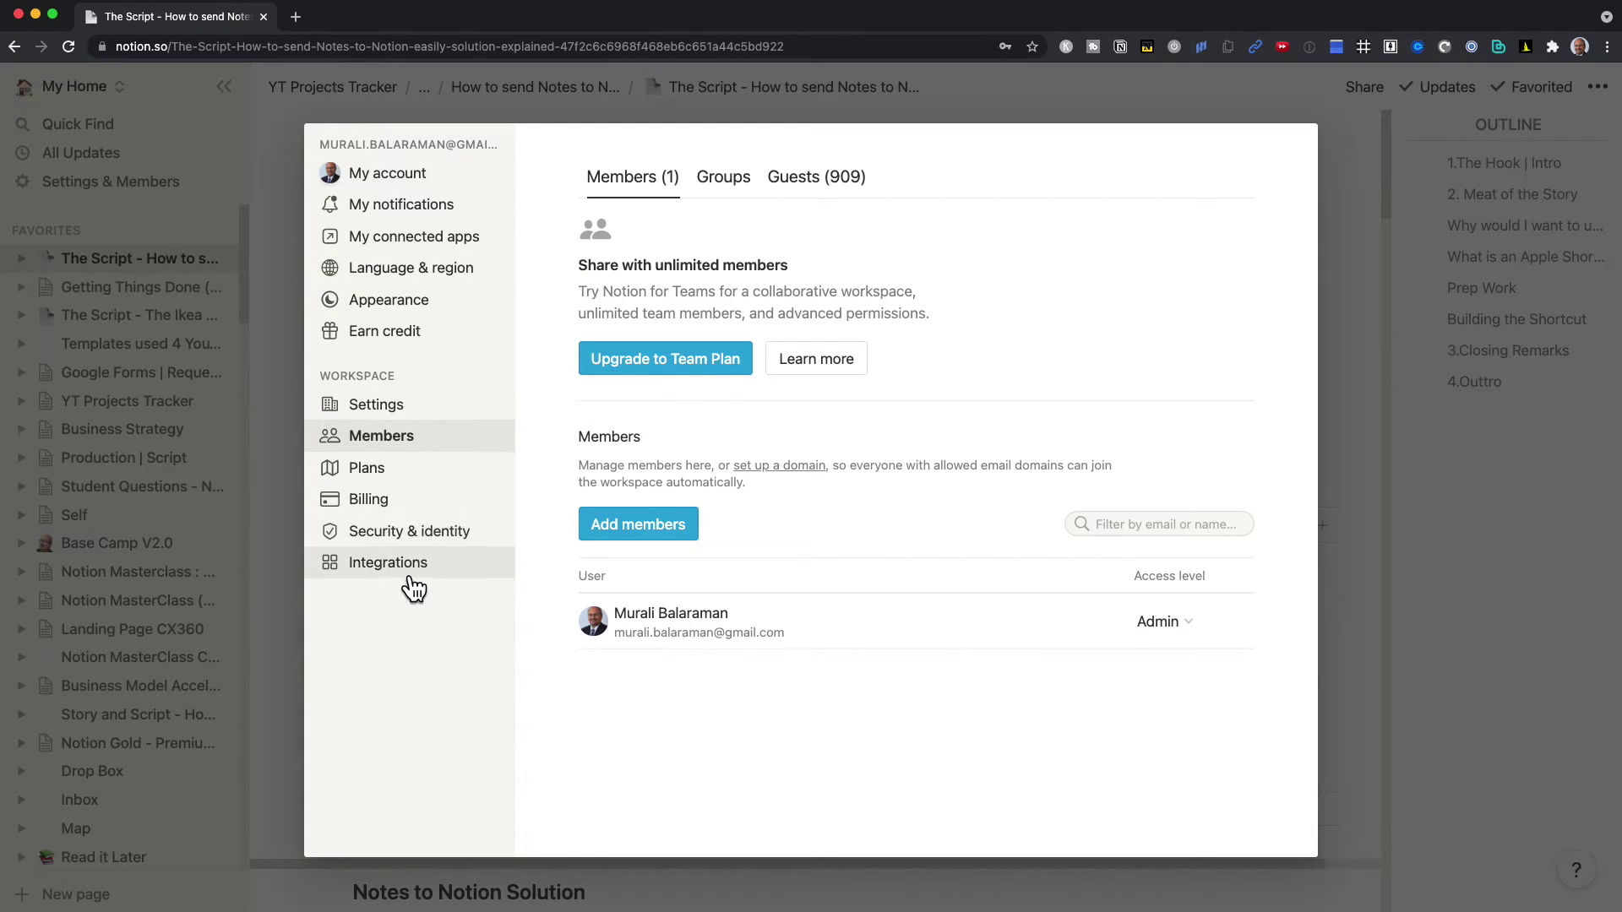
{"action": "left_click", "coordinate": [410, 579]}
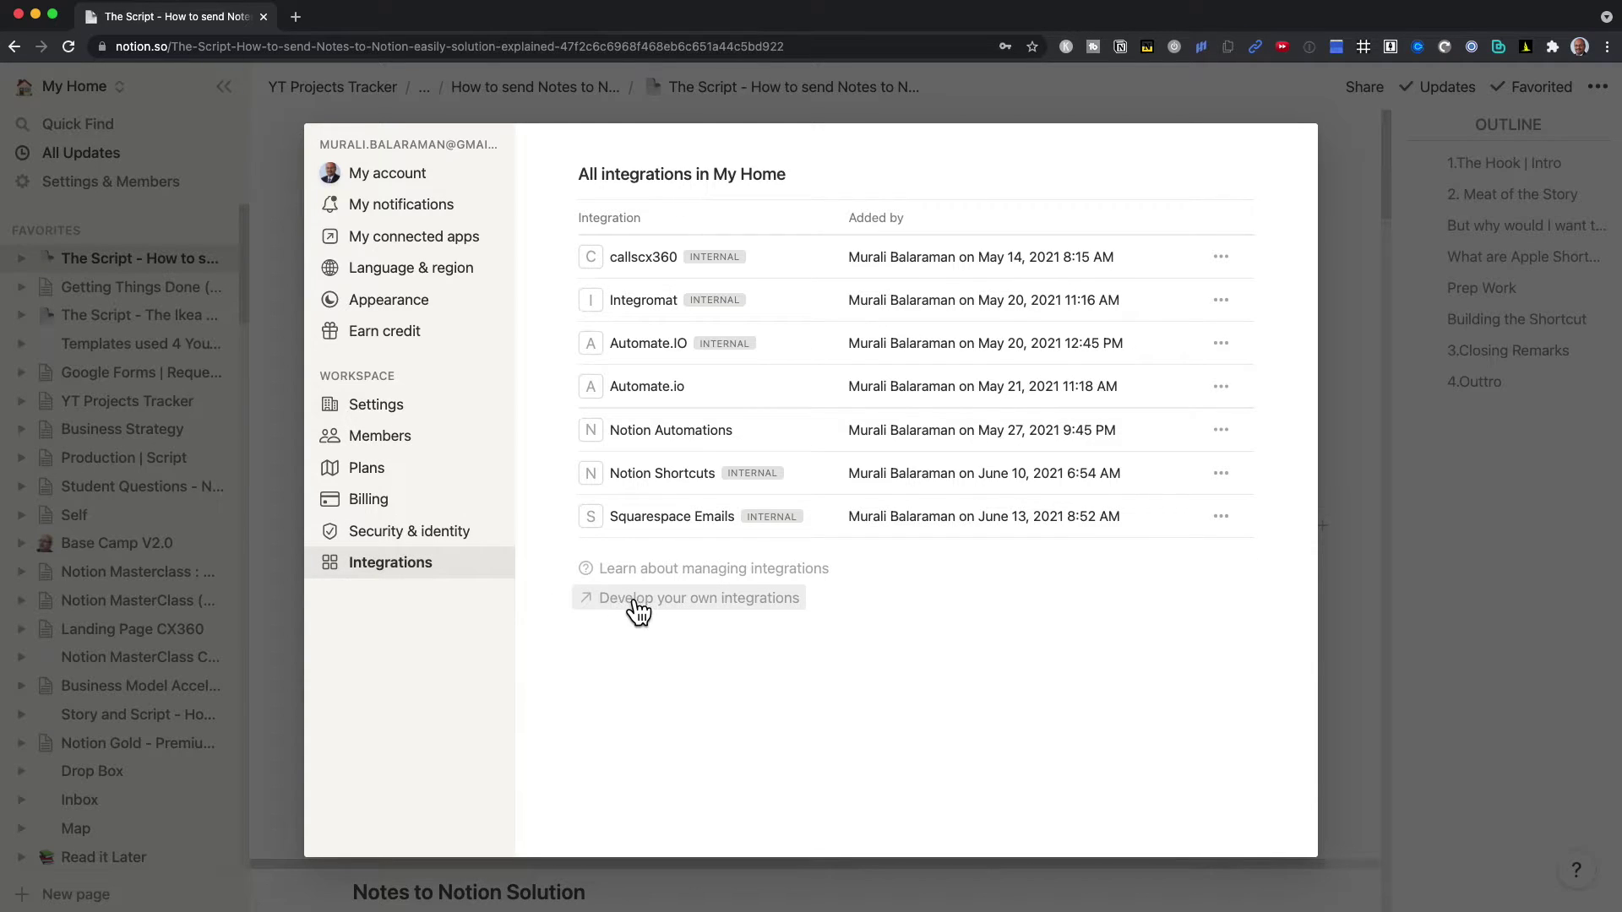
{"action": "left_click", "coordinate": [645, 601]}
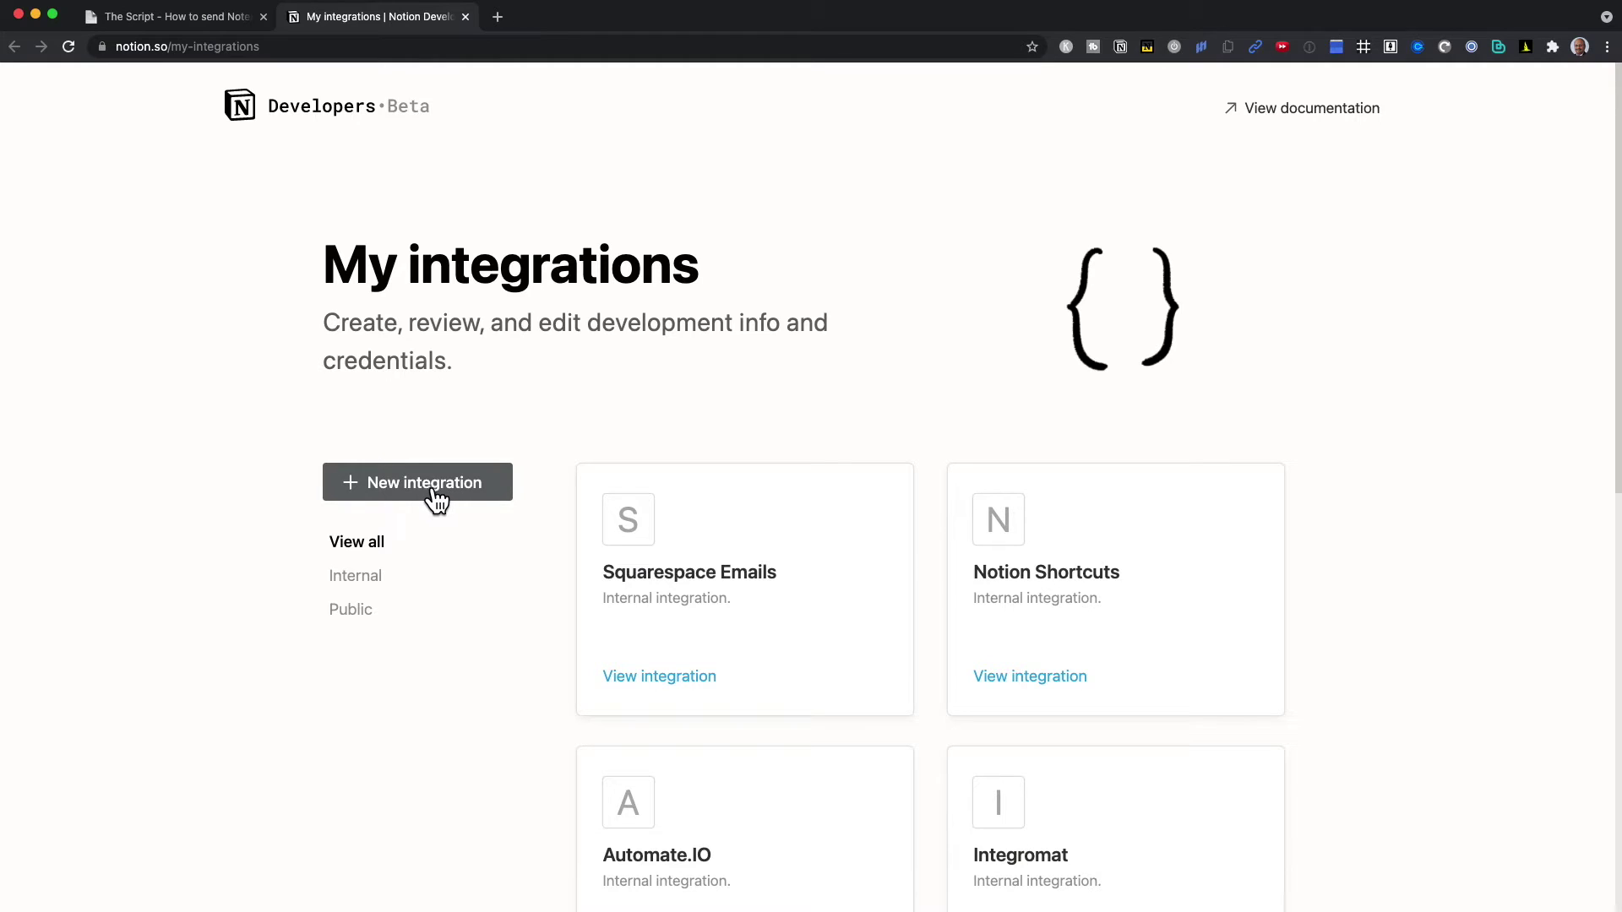
{"action": "scroll", "coordinate": [982, 561], "scroll_direction": "down", "scroll_amount": 3}
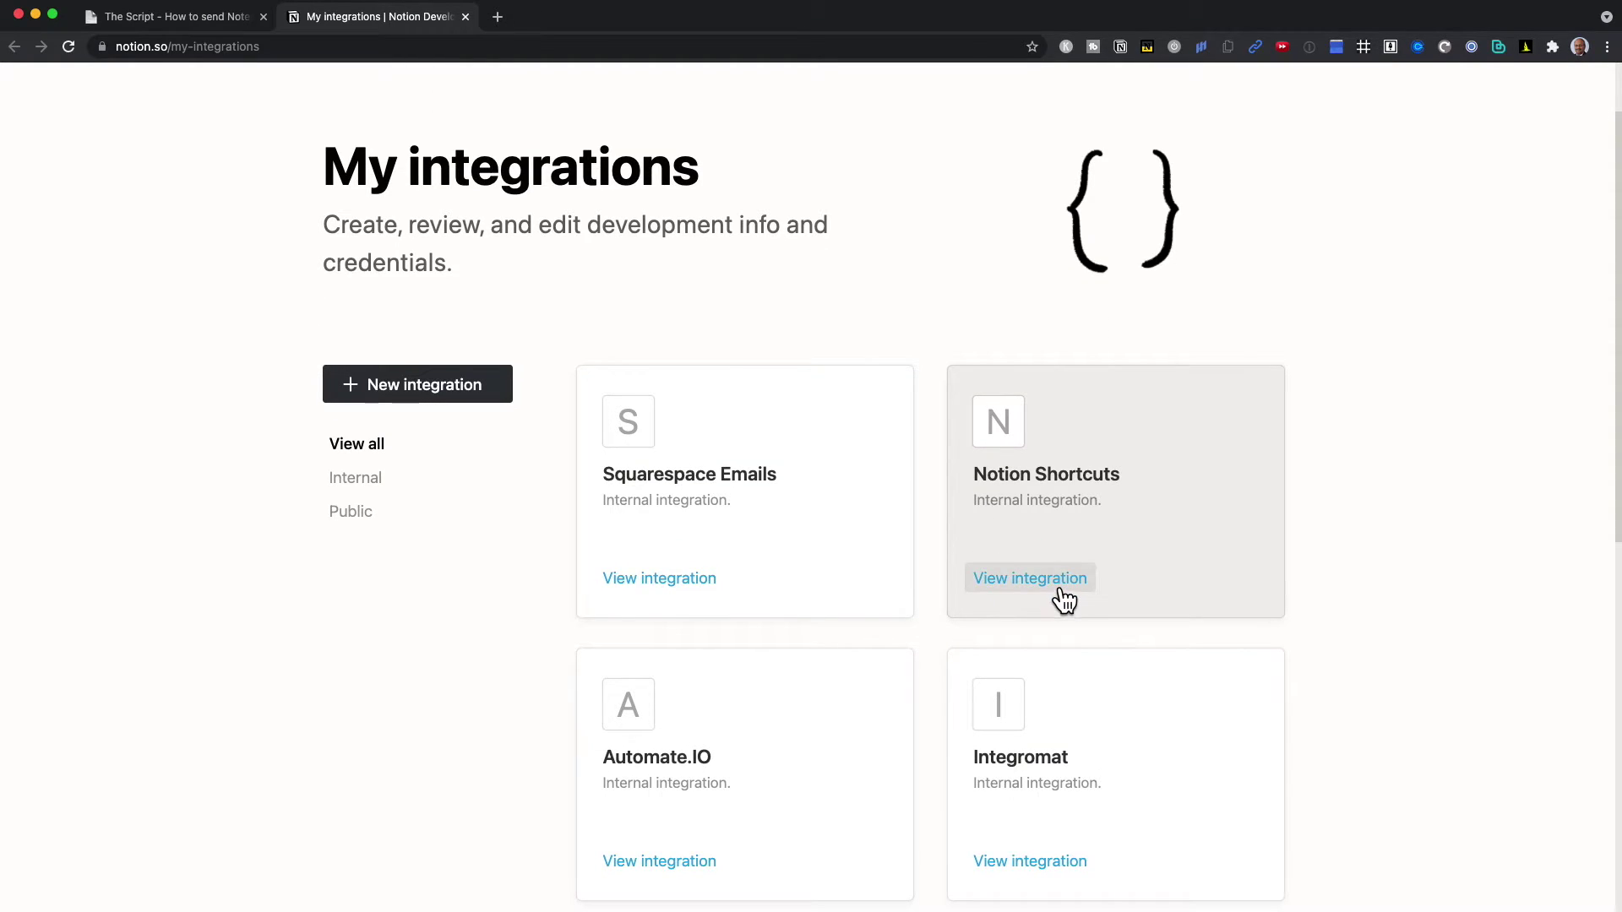
{"action": "left_click", "coordinate": [1055, 581]}
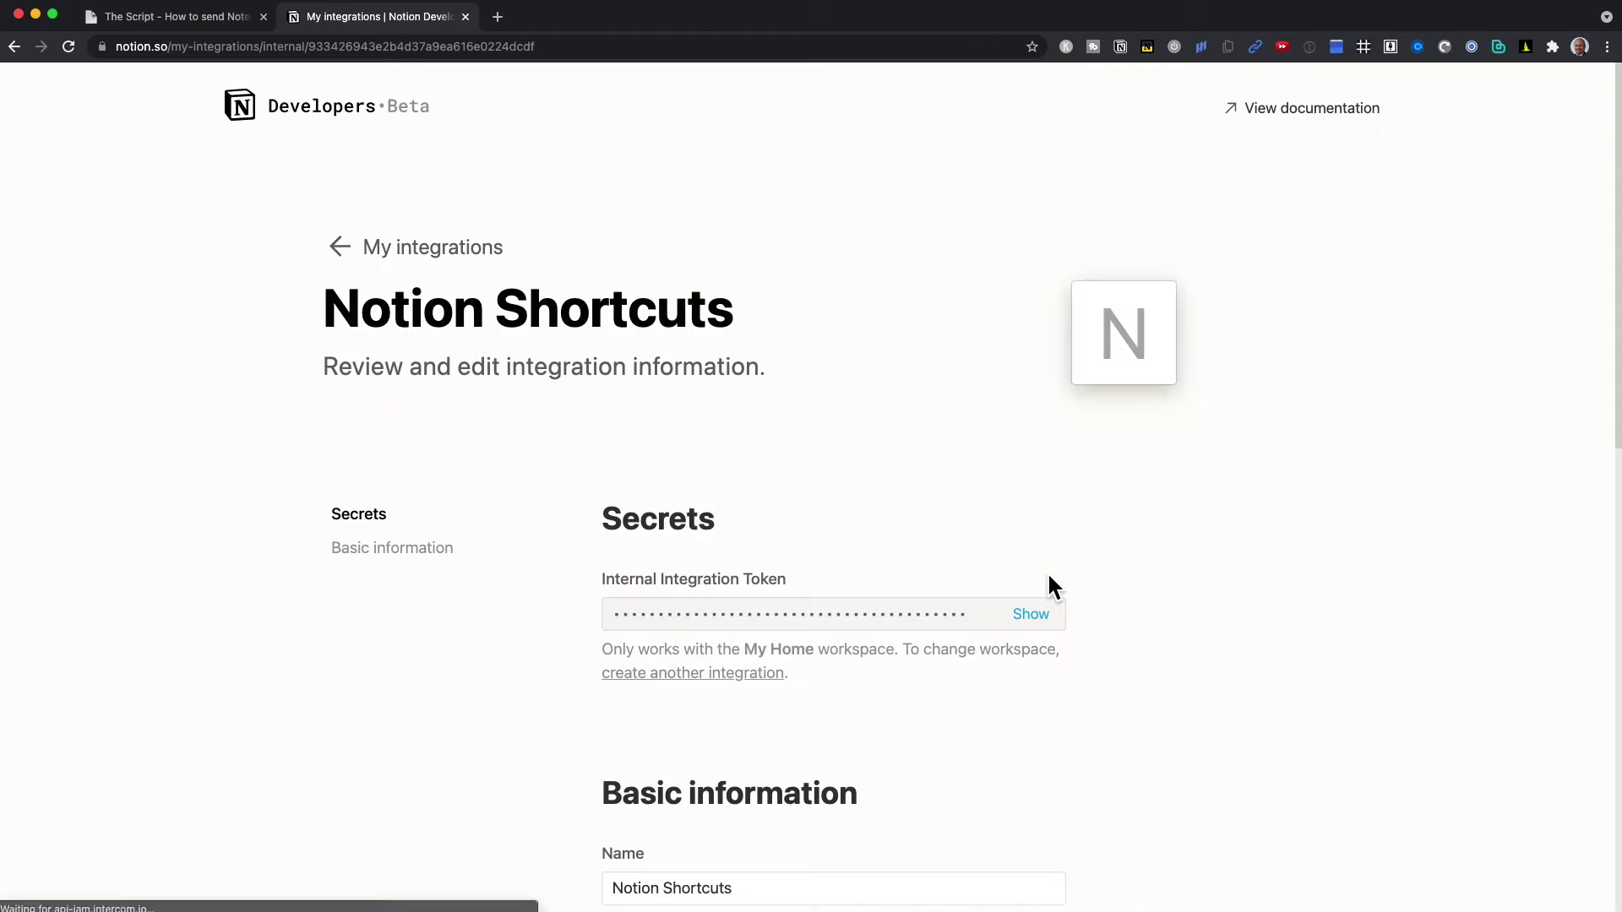
{"action": "left_click", "coordinate": [1032, 615]}
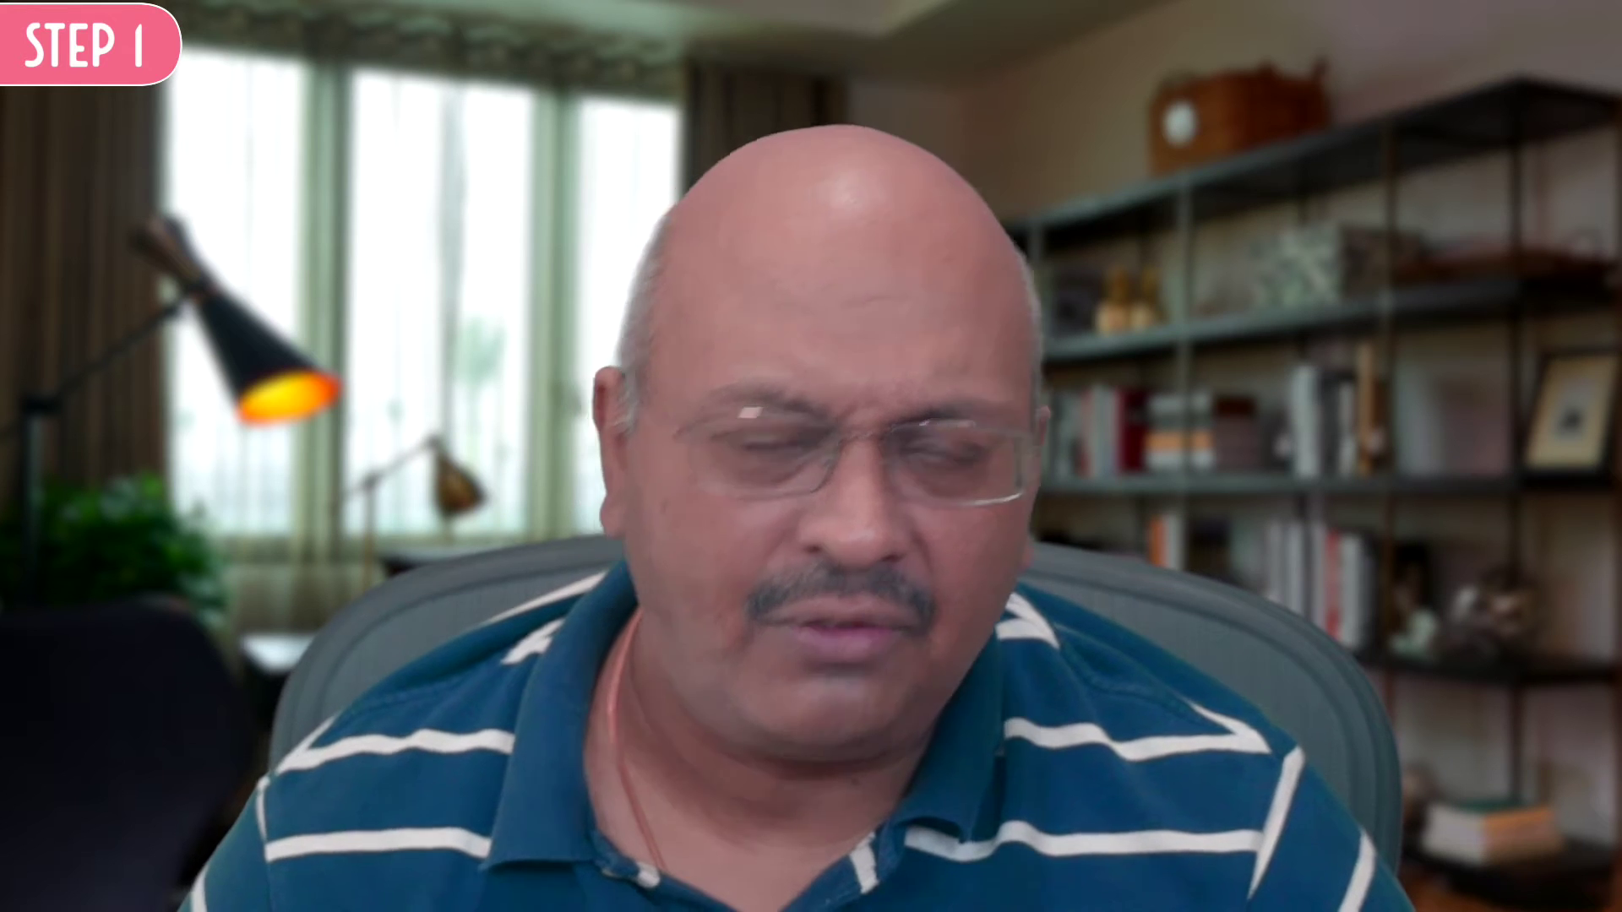
Step: Inspect the Notes to Notion database's Created At property and its type options
{"action": "left_click", "coordinate": [1448, 14]}
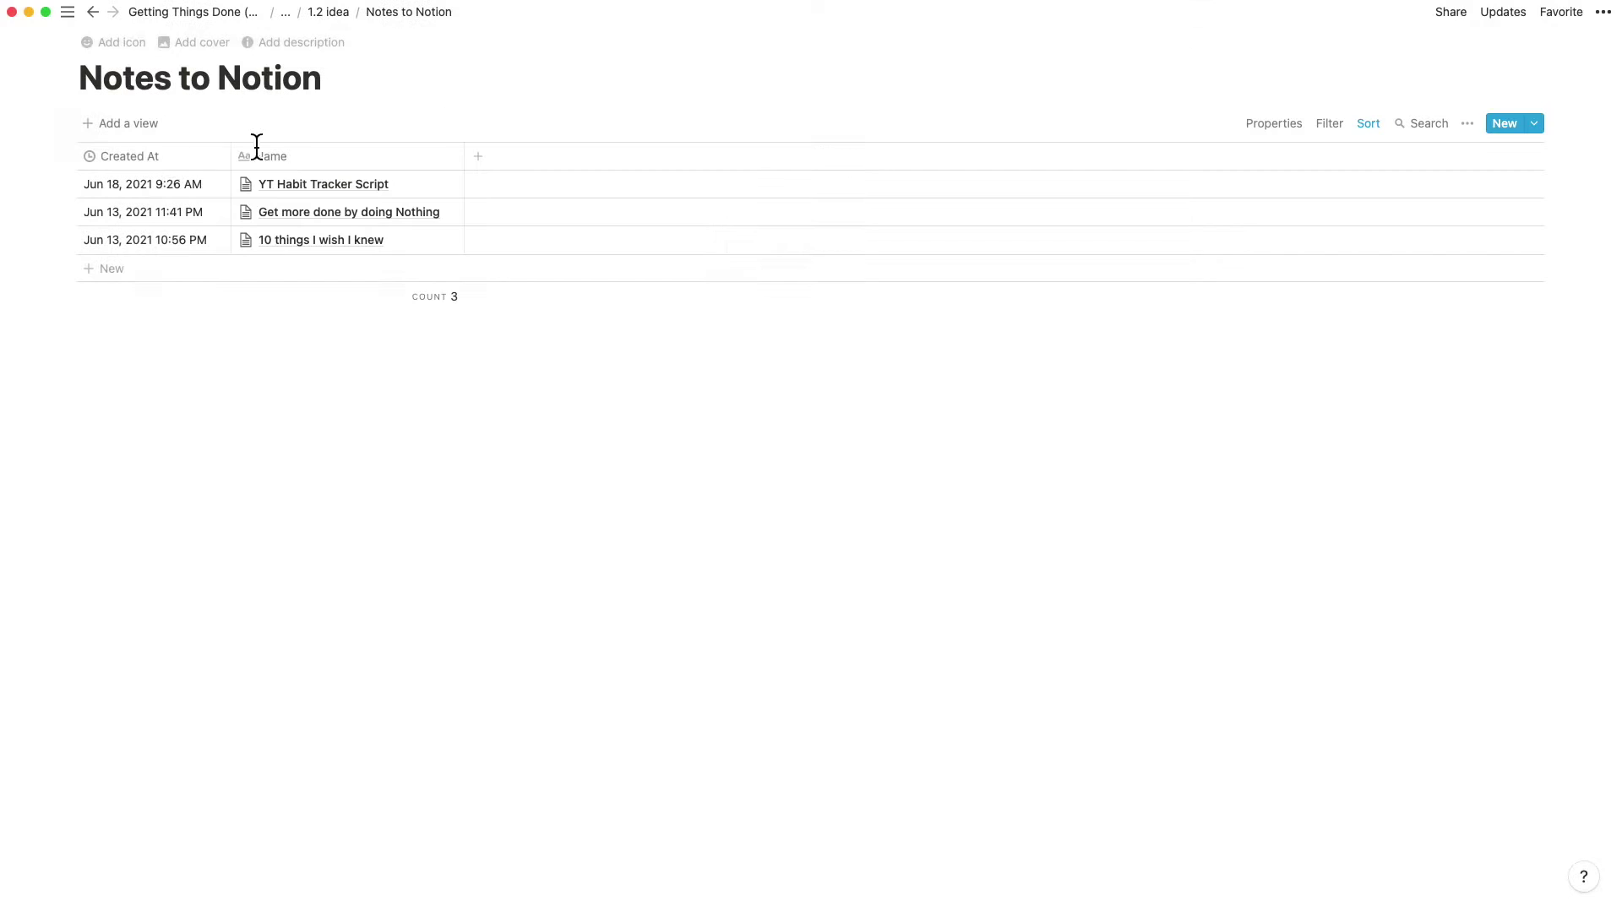
{"action": "left_click", "coordinate": [134, 157]}
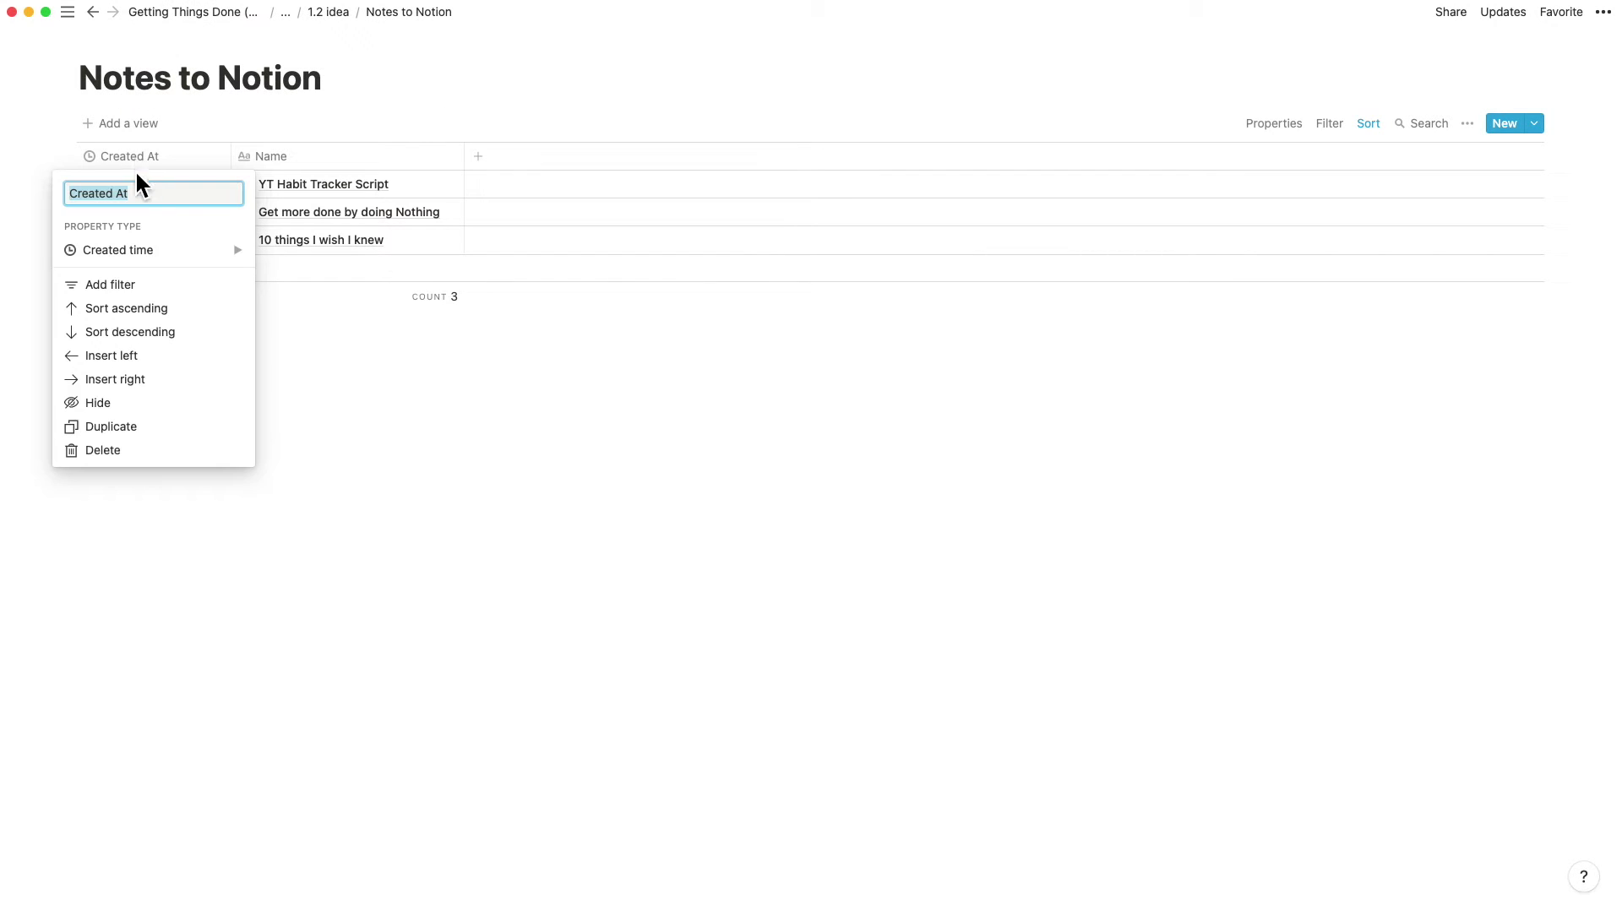
{"action": "left_click", "coordinate": [155, 255]}
{"action": "scroll", "coordinate": [345, 351], "scroll_direction": "down", "scroll_amount": 2}
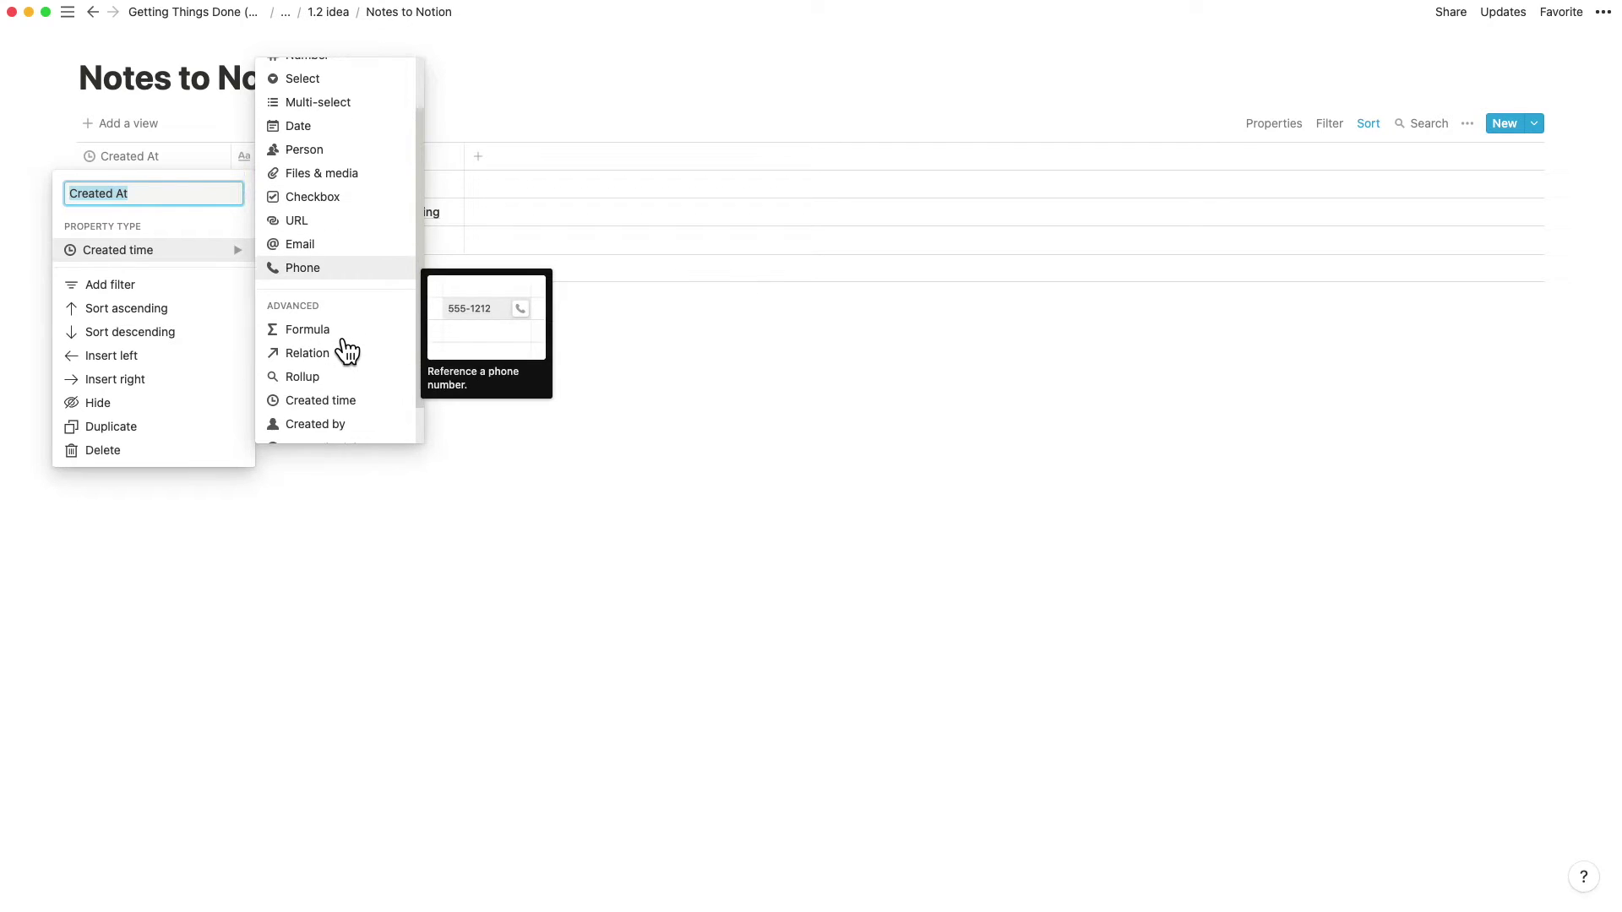
{"action": "left_click", "coordinate": [560, 334]}
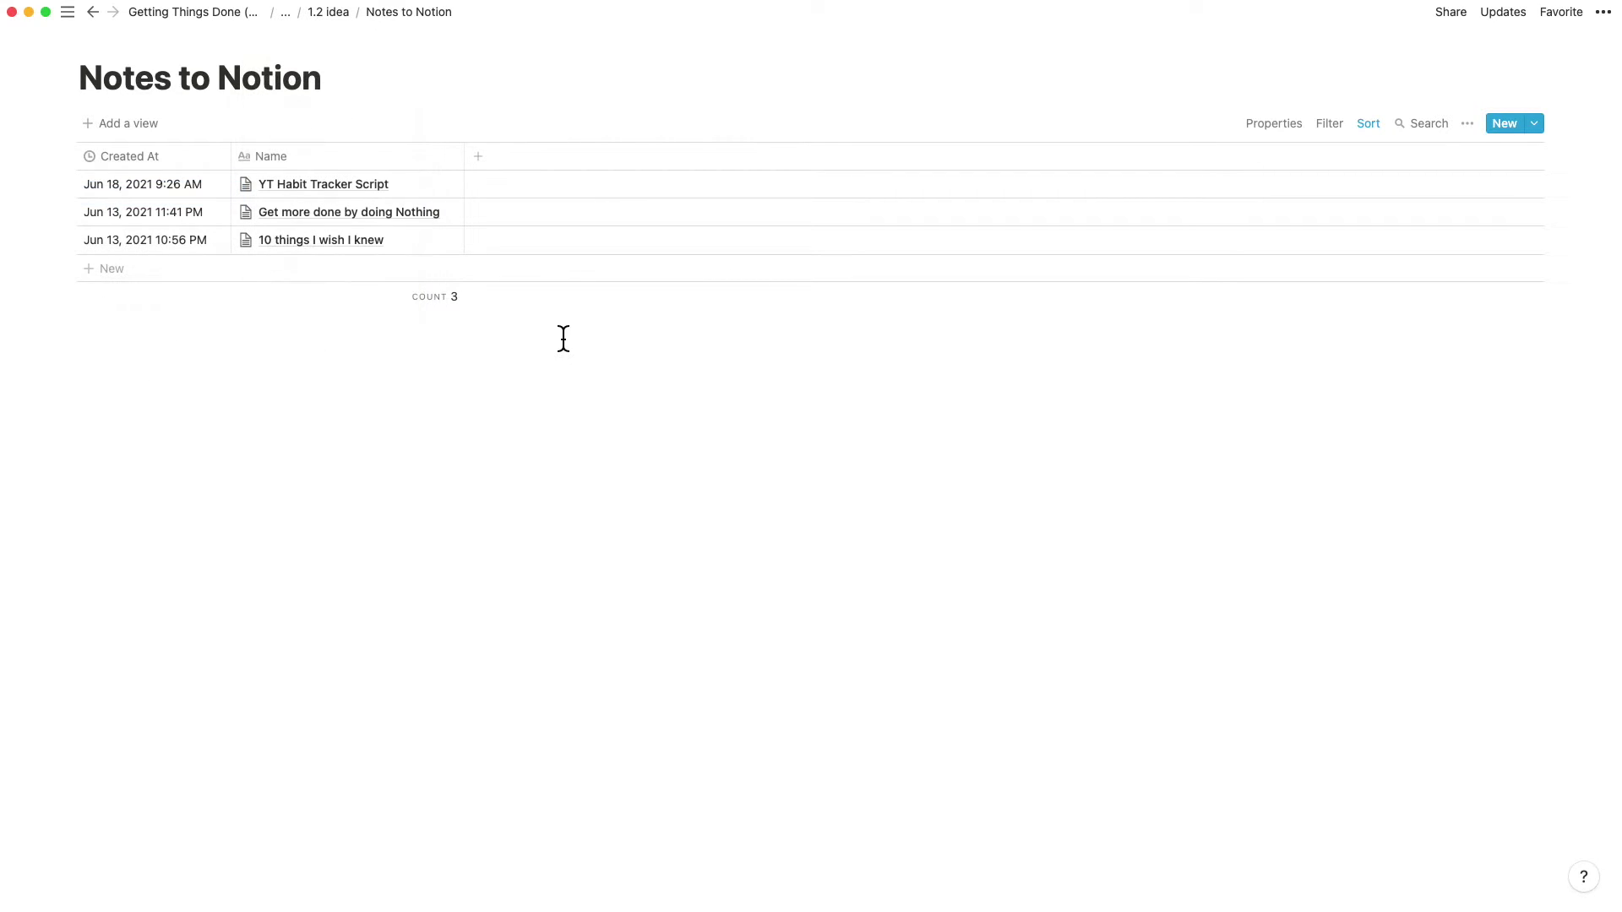
Step: Inspect the Name property, then open and scroll through the YT Habit Tracker Script entry
{"action": "left_click", "coordinate": [269, 166]}
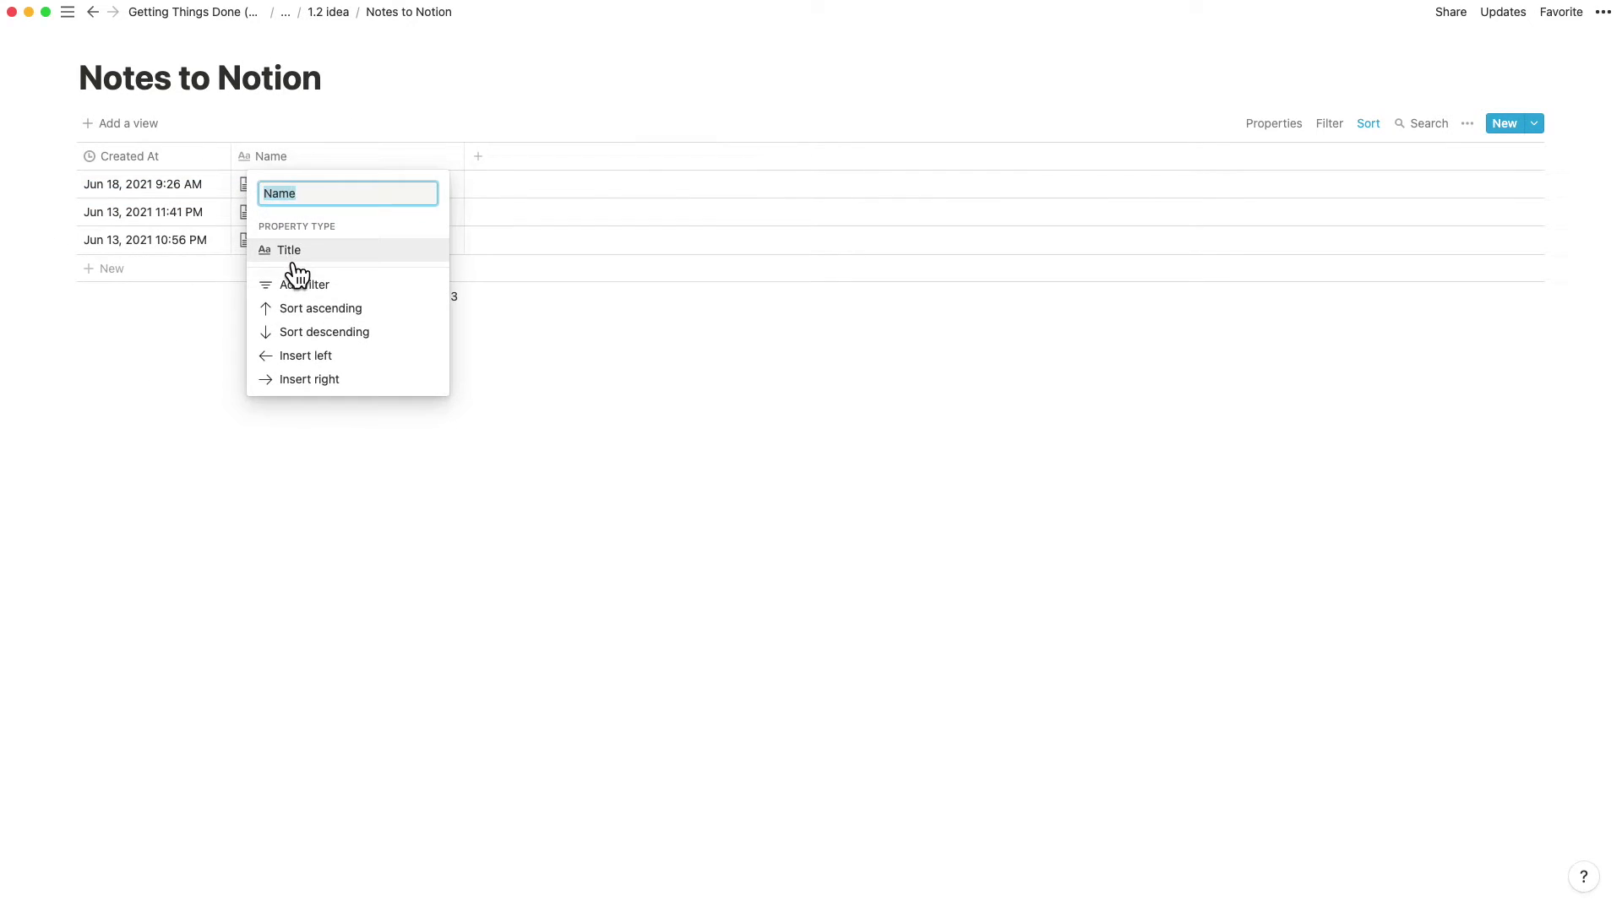
{"action": "left_click", "coordinate": [554, 288]}
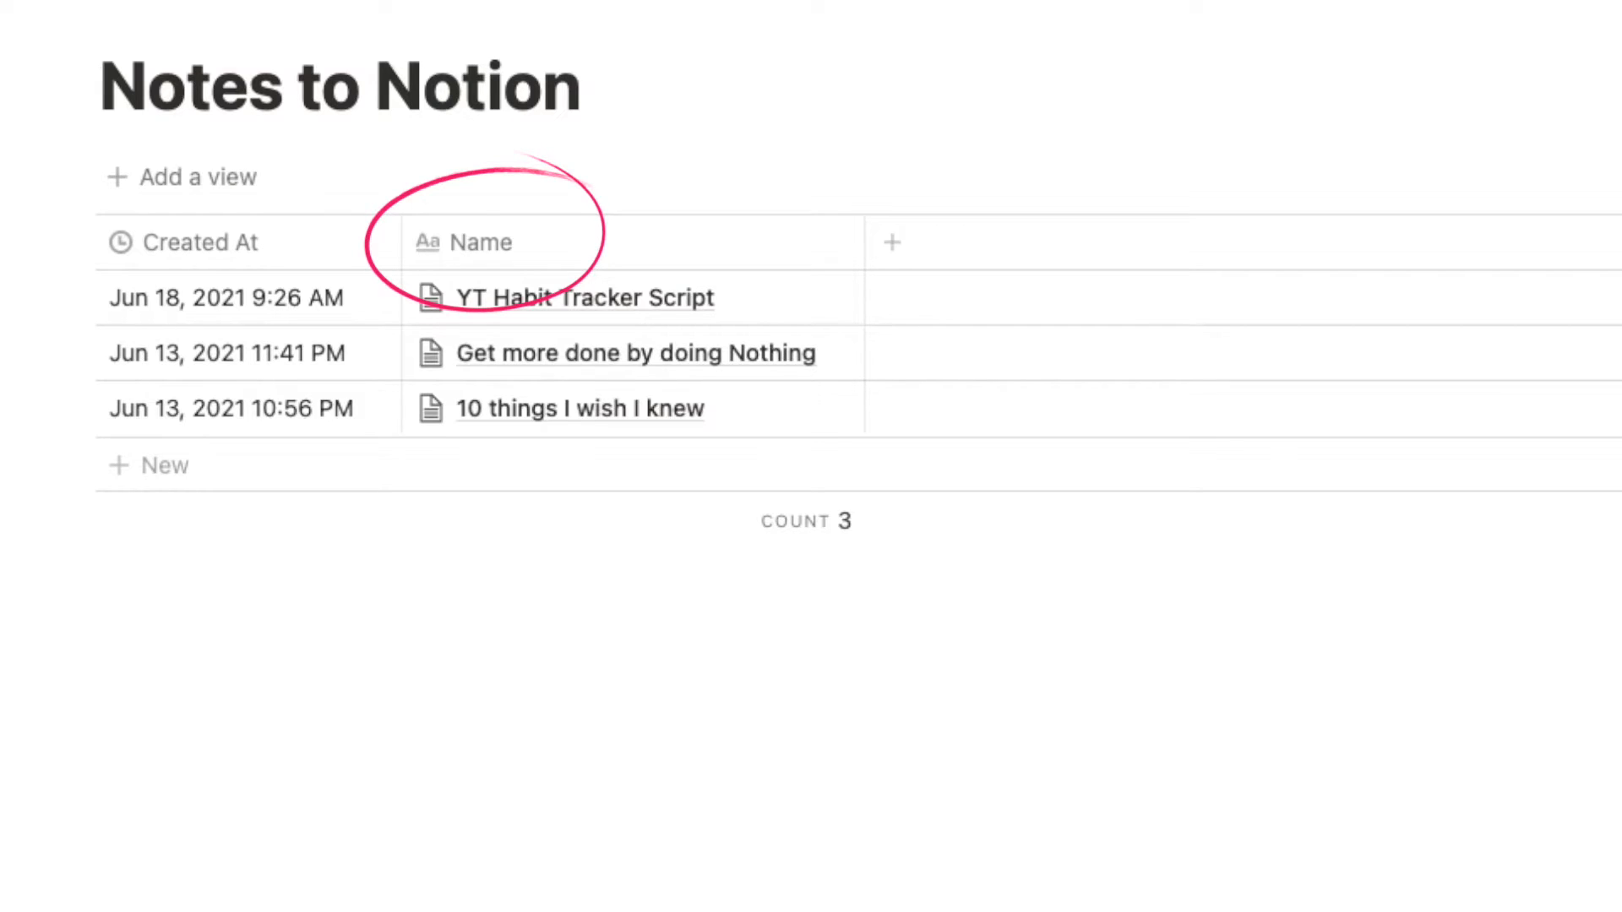
{"action": "left_click", "coordinate": [642, 298]}
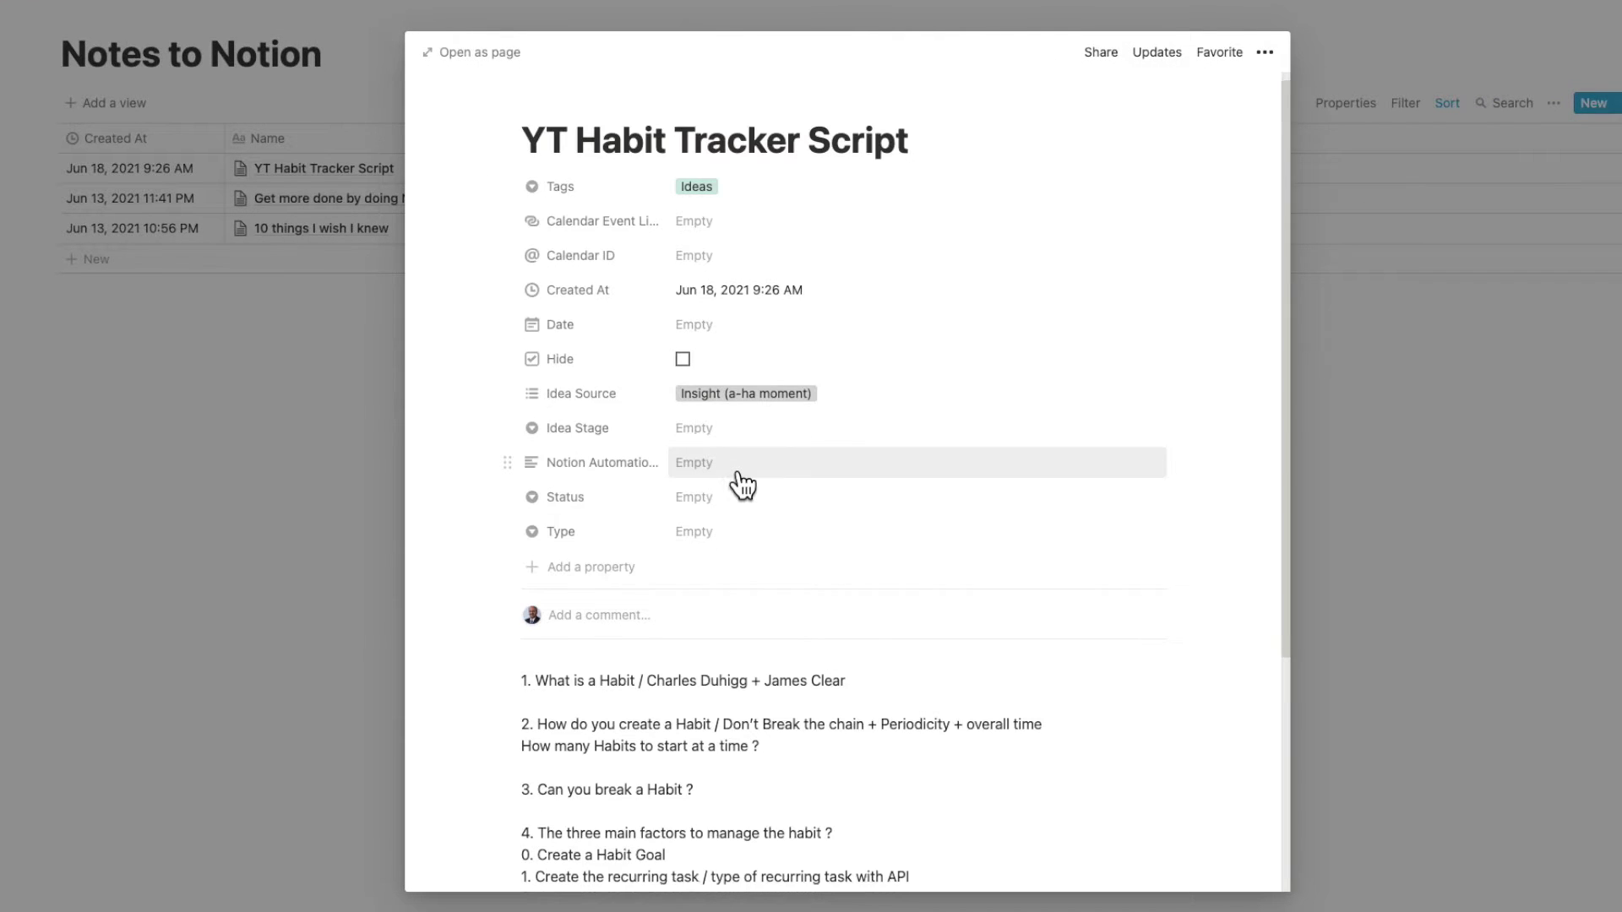
{"action": "scroll", "coordinate": [741, 486], "scroll_direction": "down", "scroll_amount": 2}
{"action": "scroll", "coordinate": [740, 486], "scroll_direction": "down", "scroll_amount": 4}
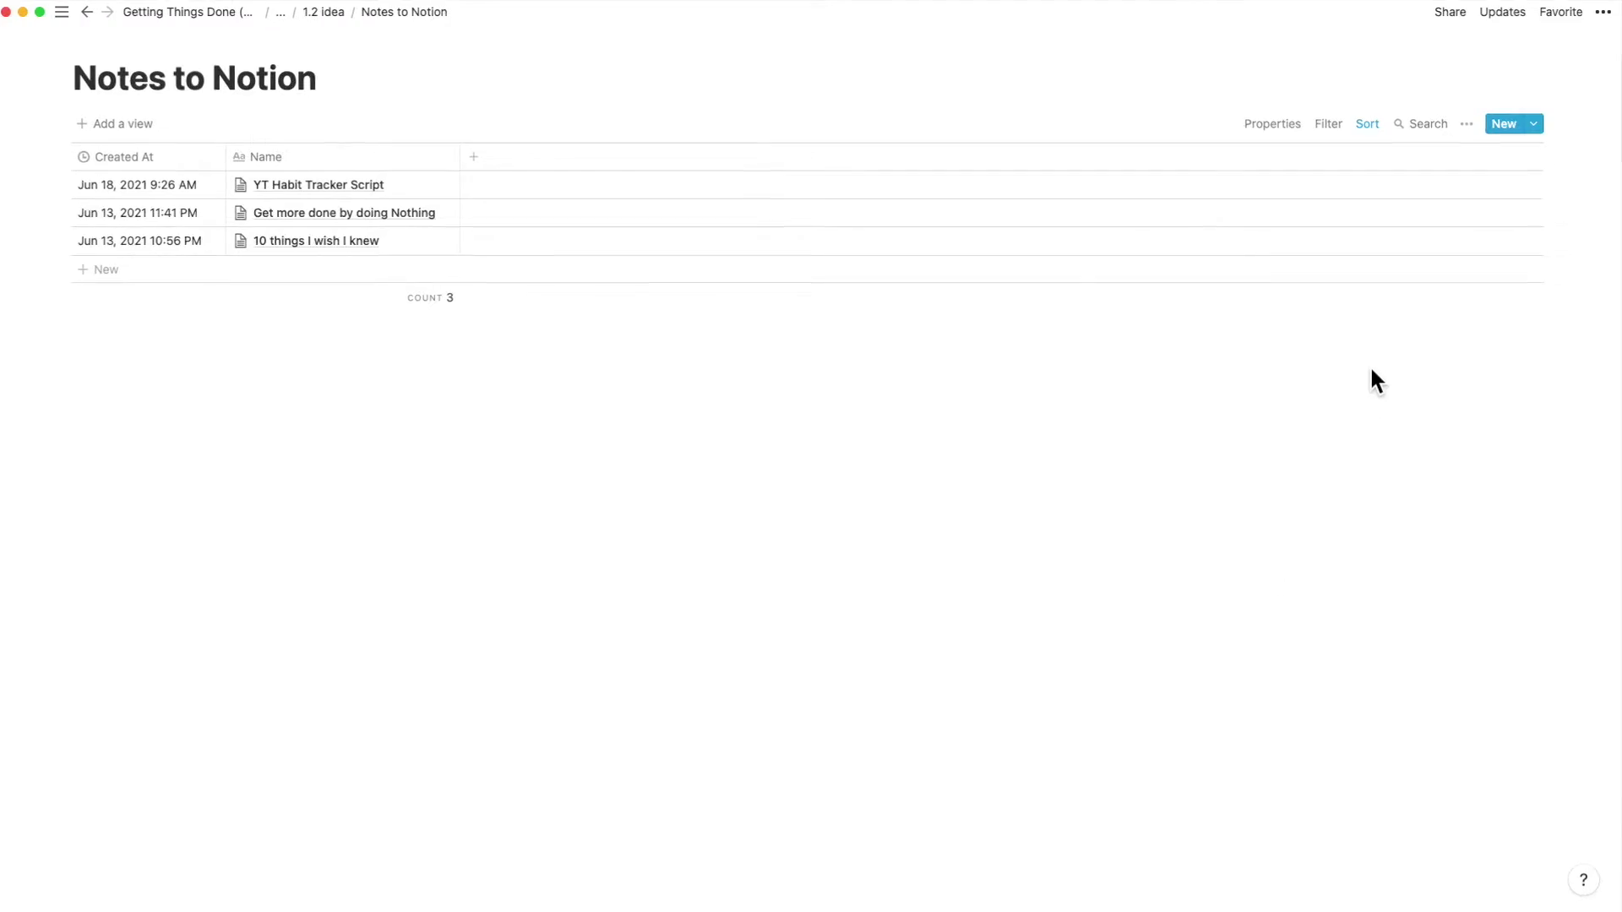
Step: Invite the Notion Shortcuts integration to the Notes to Notion database with Can edit access
{"action": "left_click", "coordinate": [1456, 12]}
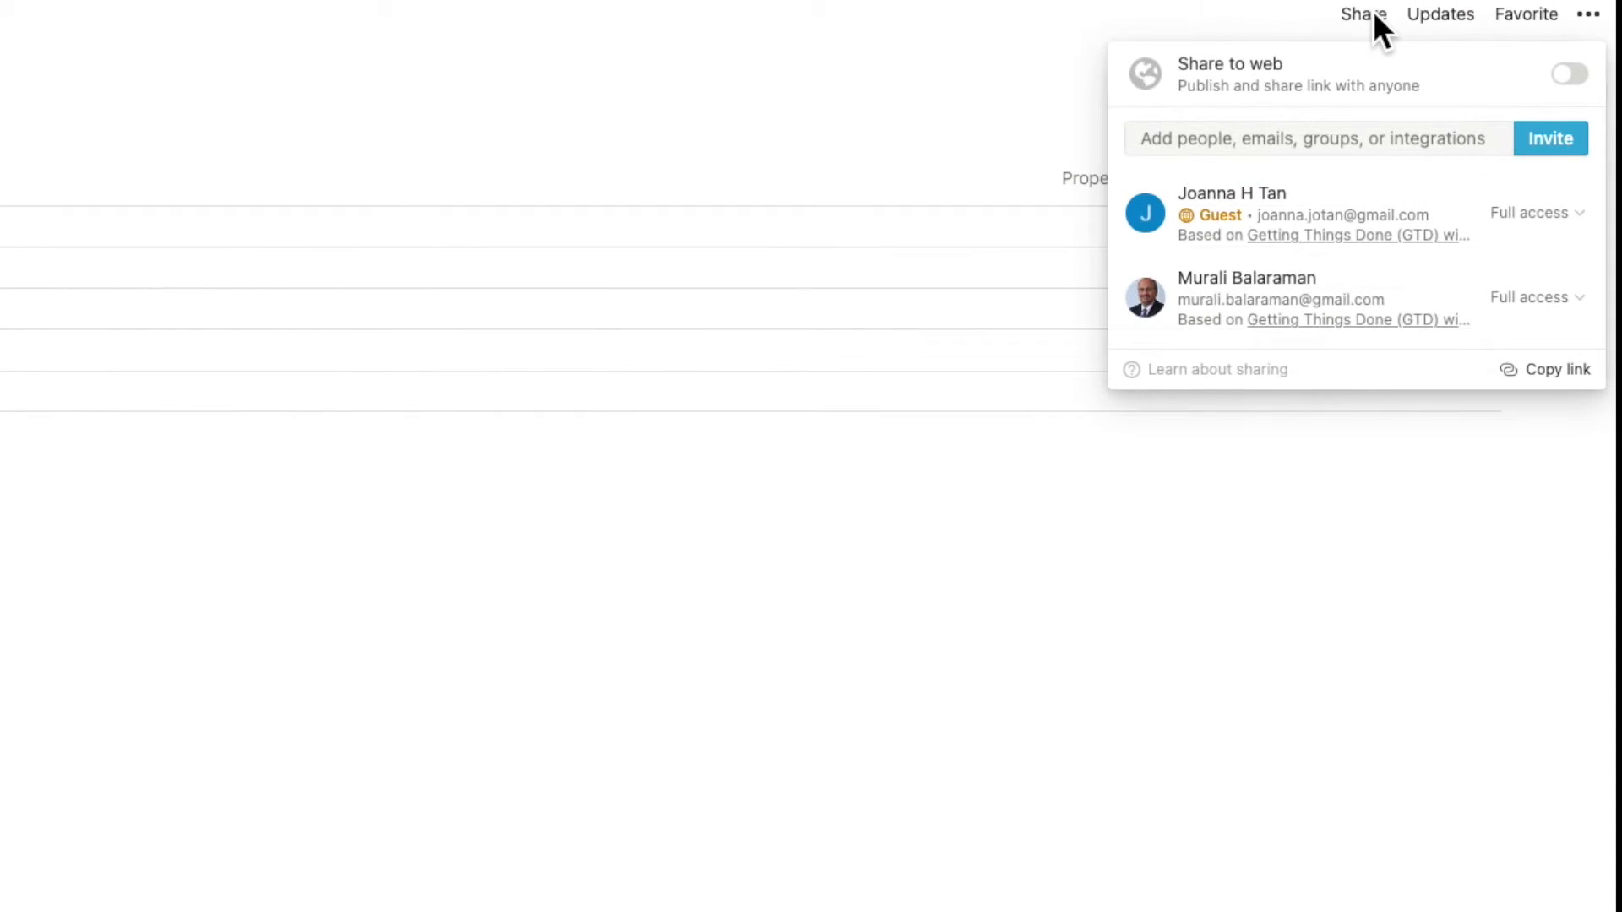
{"action": "left_click", "coordinate": [1571, 156]}
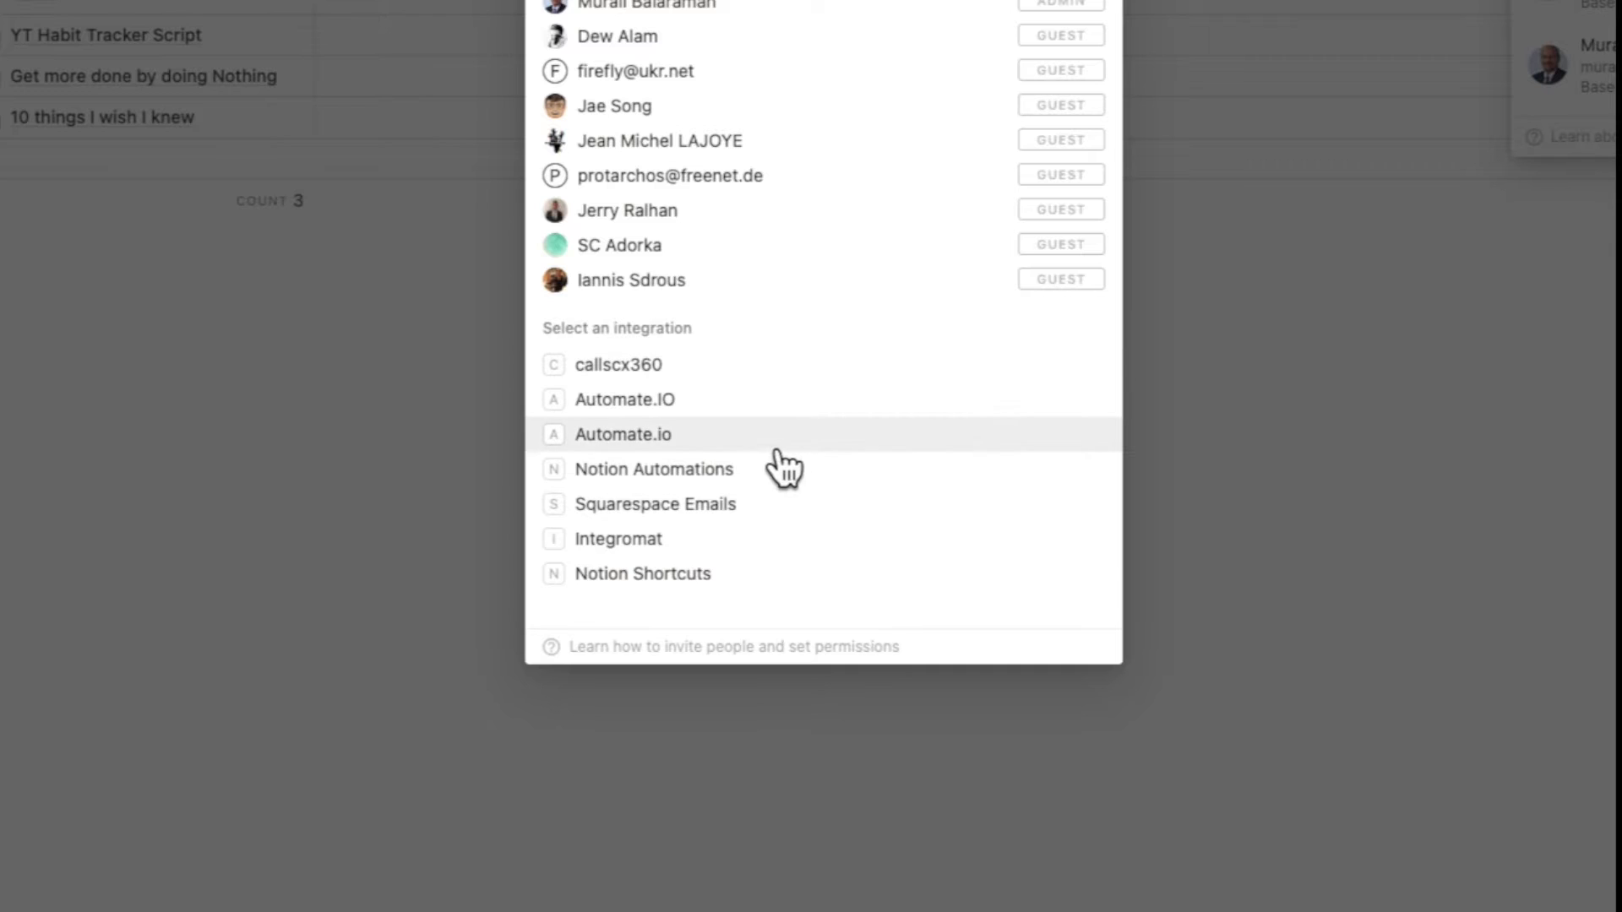
{"action": "left_click", "coordinate": [711, 574]}
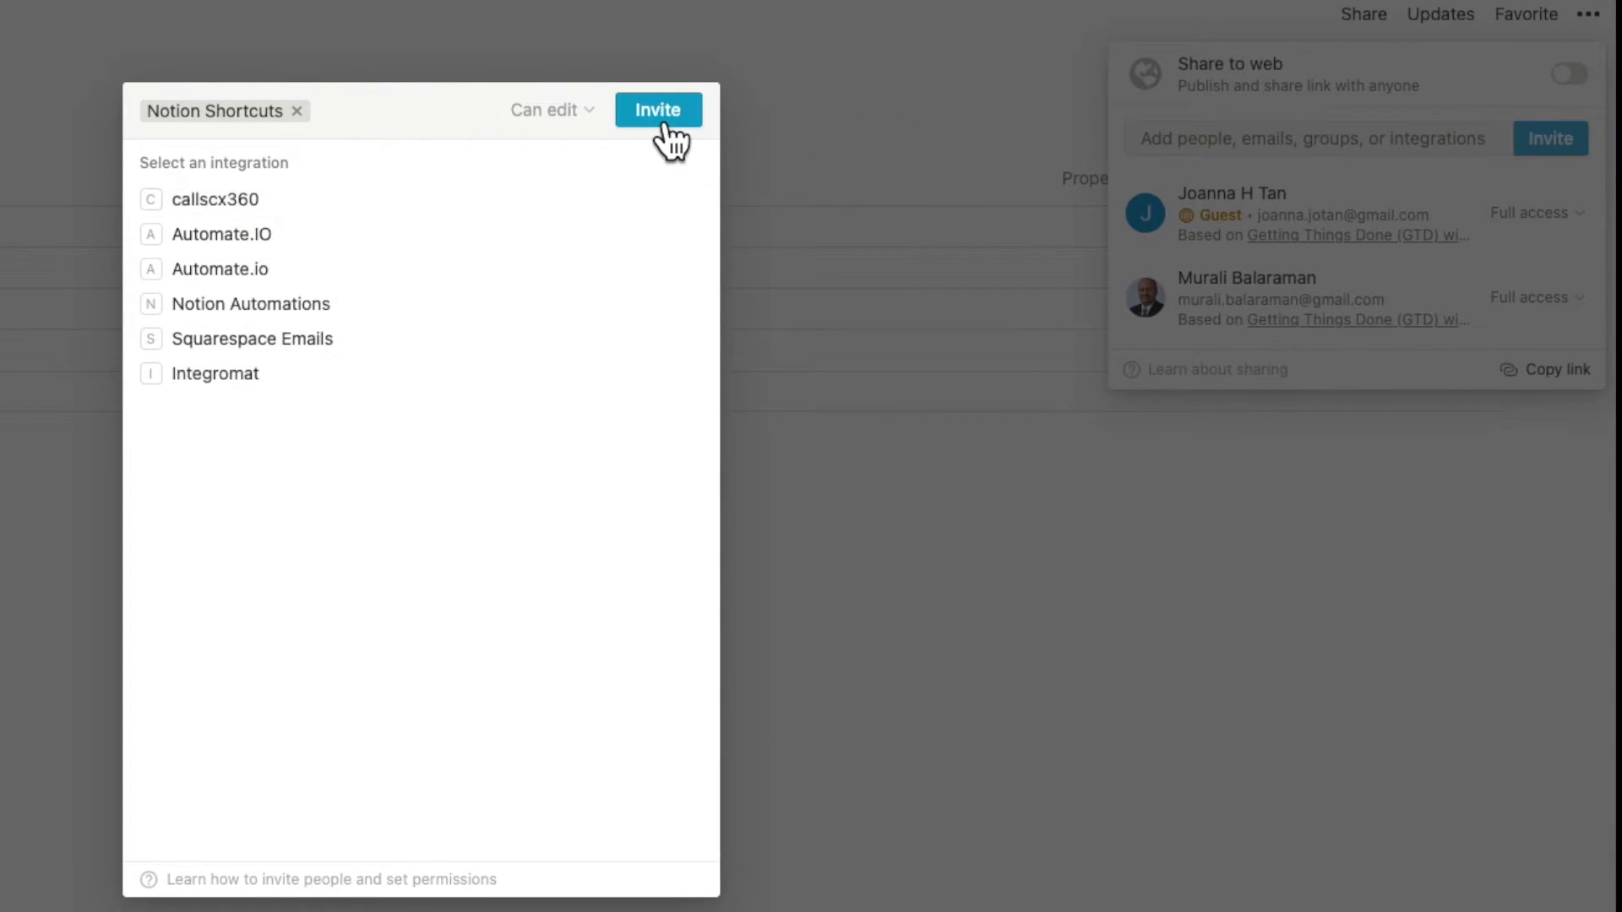
{"action": "left_click", "coordinate": [664, 126]}
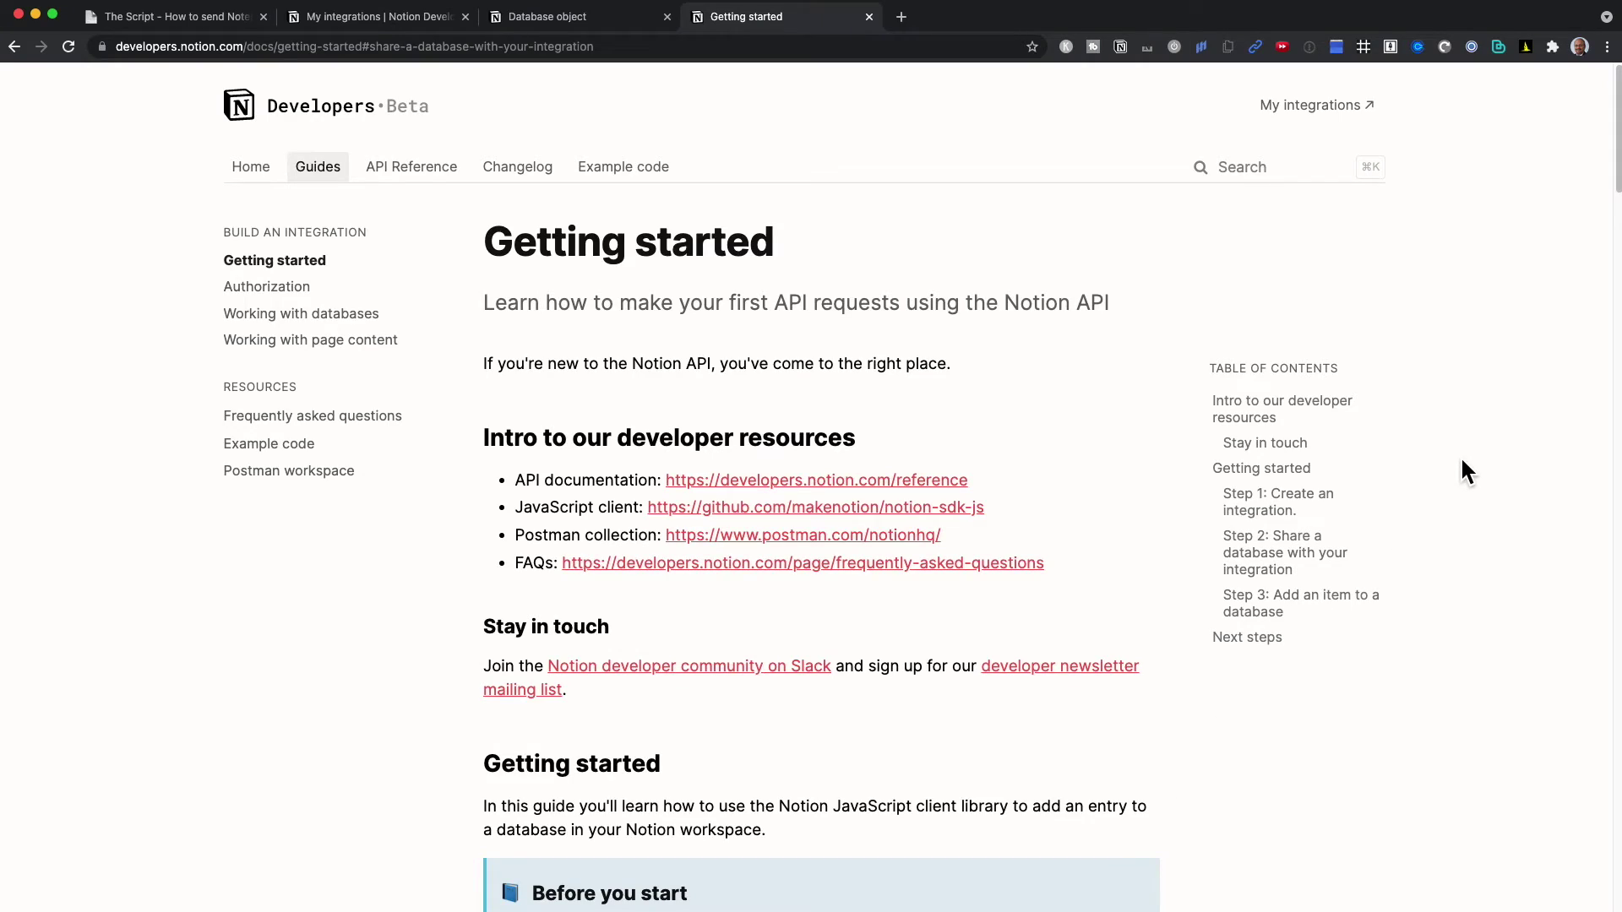
Step: Copy the Notes to Notion database link and paste it into a note
{"action": "scroll", "coordinate": [1461, 461], "scroll_direction": "down", "scroll_amount": 5}
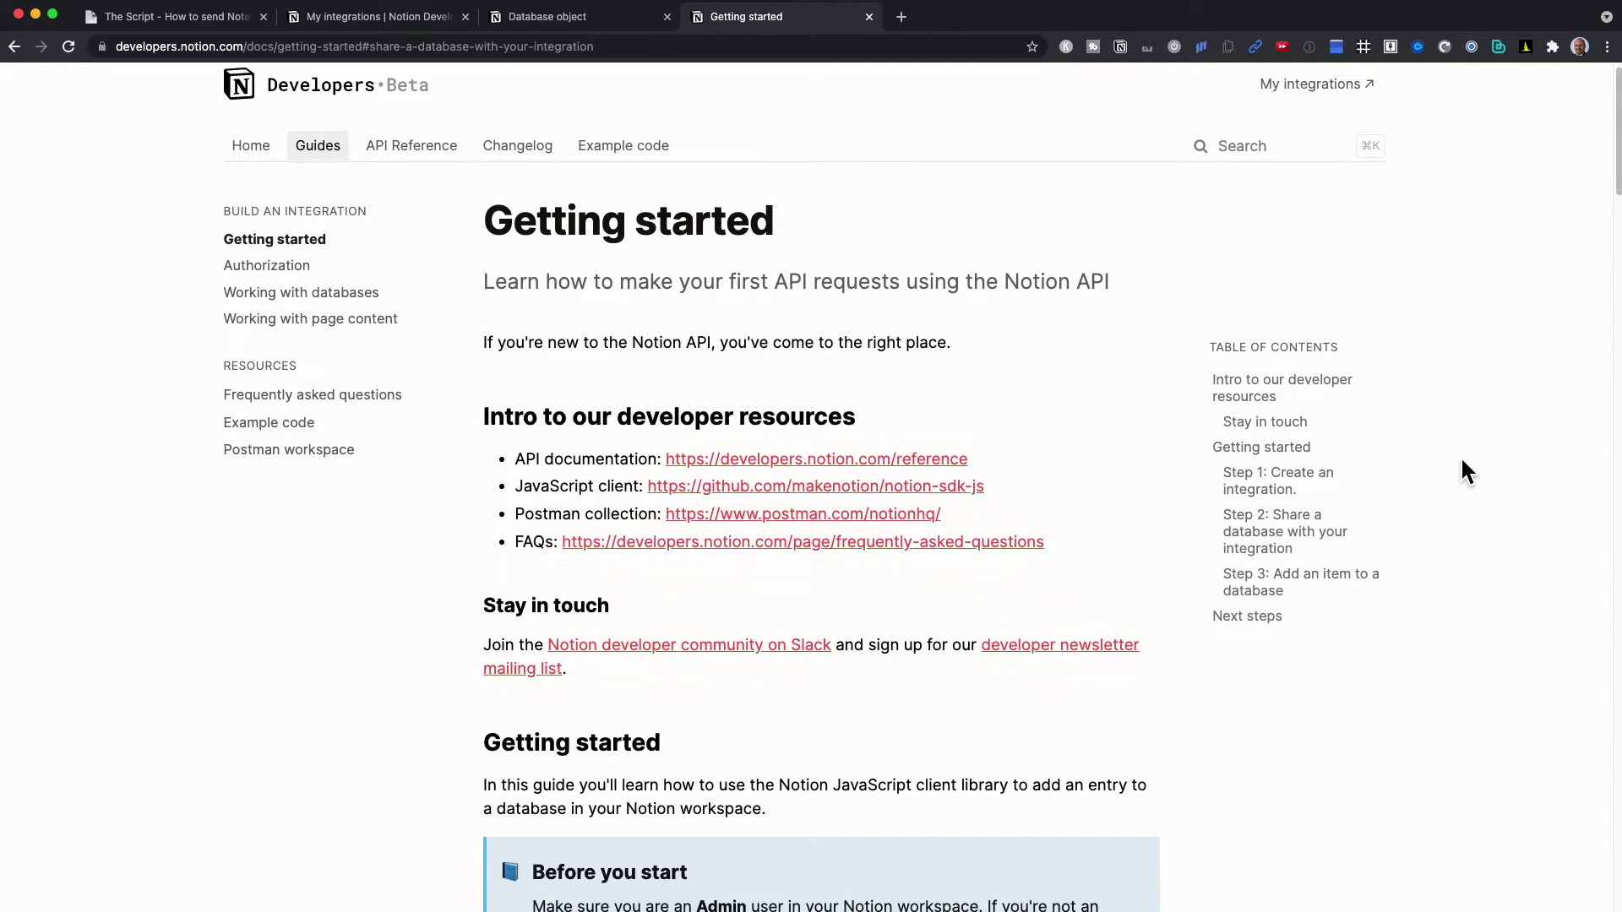
{"action": "scroll", "coordinate": [1461, 463], "scroll_direction": "down", "scroll_amount": 15}
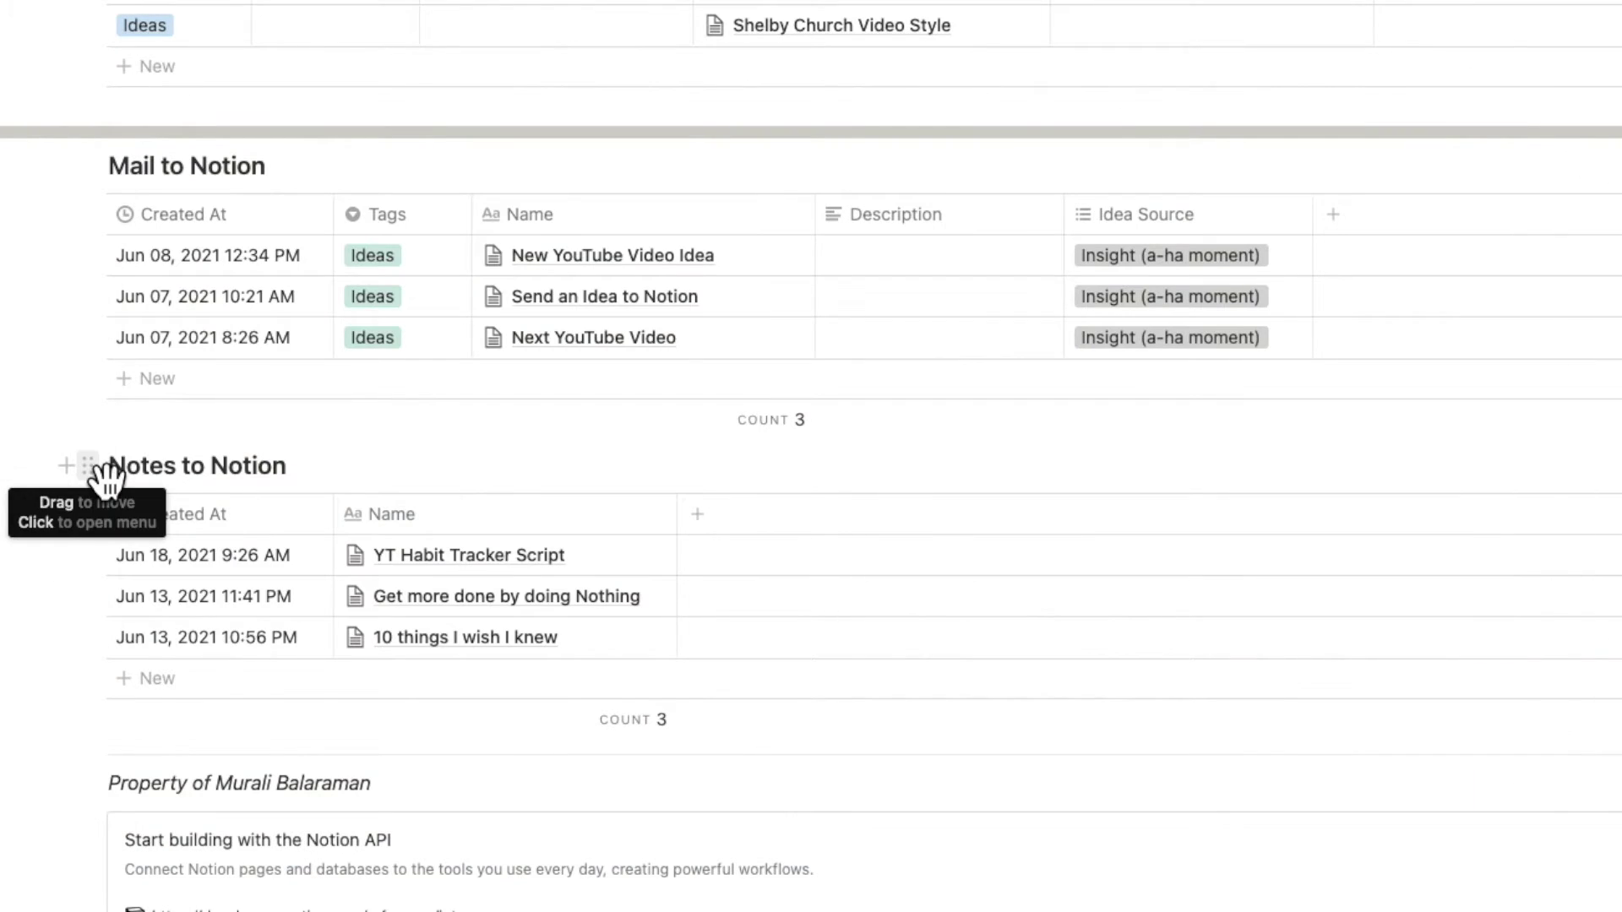
{"action": "left_click", "coordinate": [89, 465]}
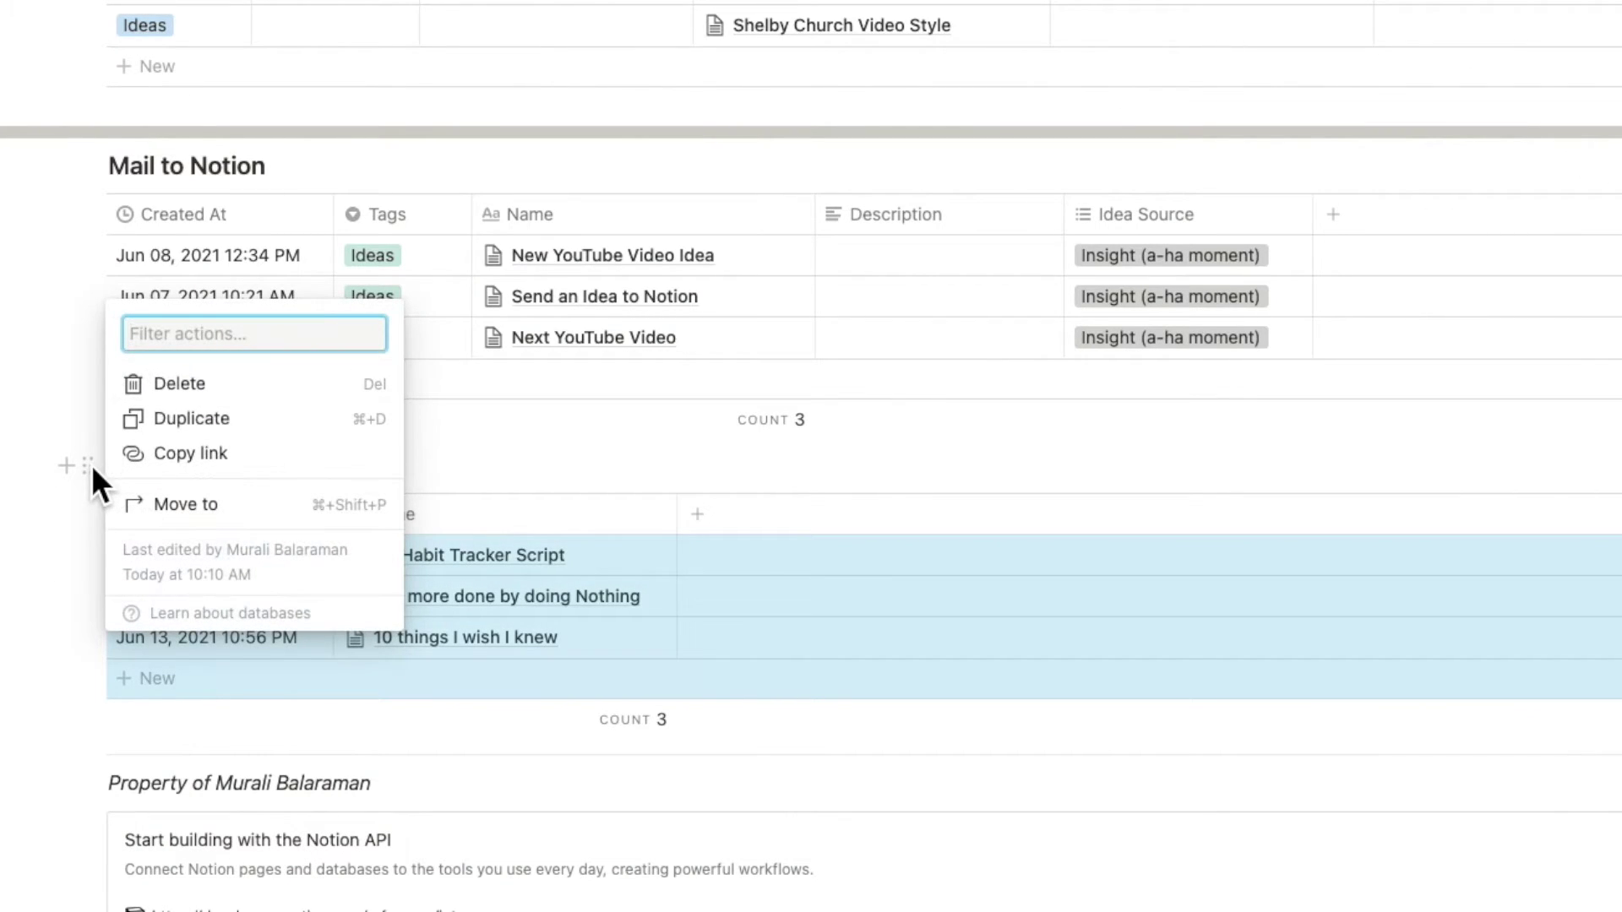
{"action": "left_click", "coordinate": [186, 456]}
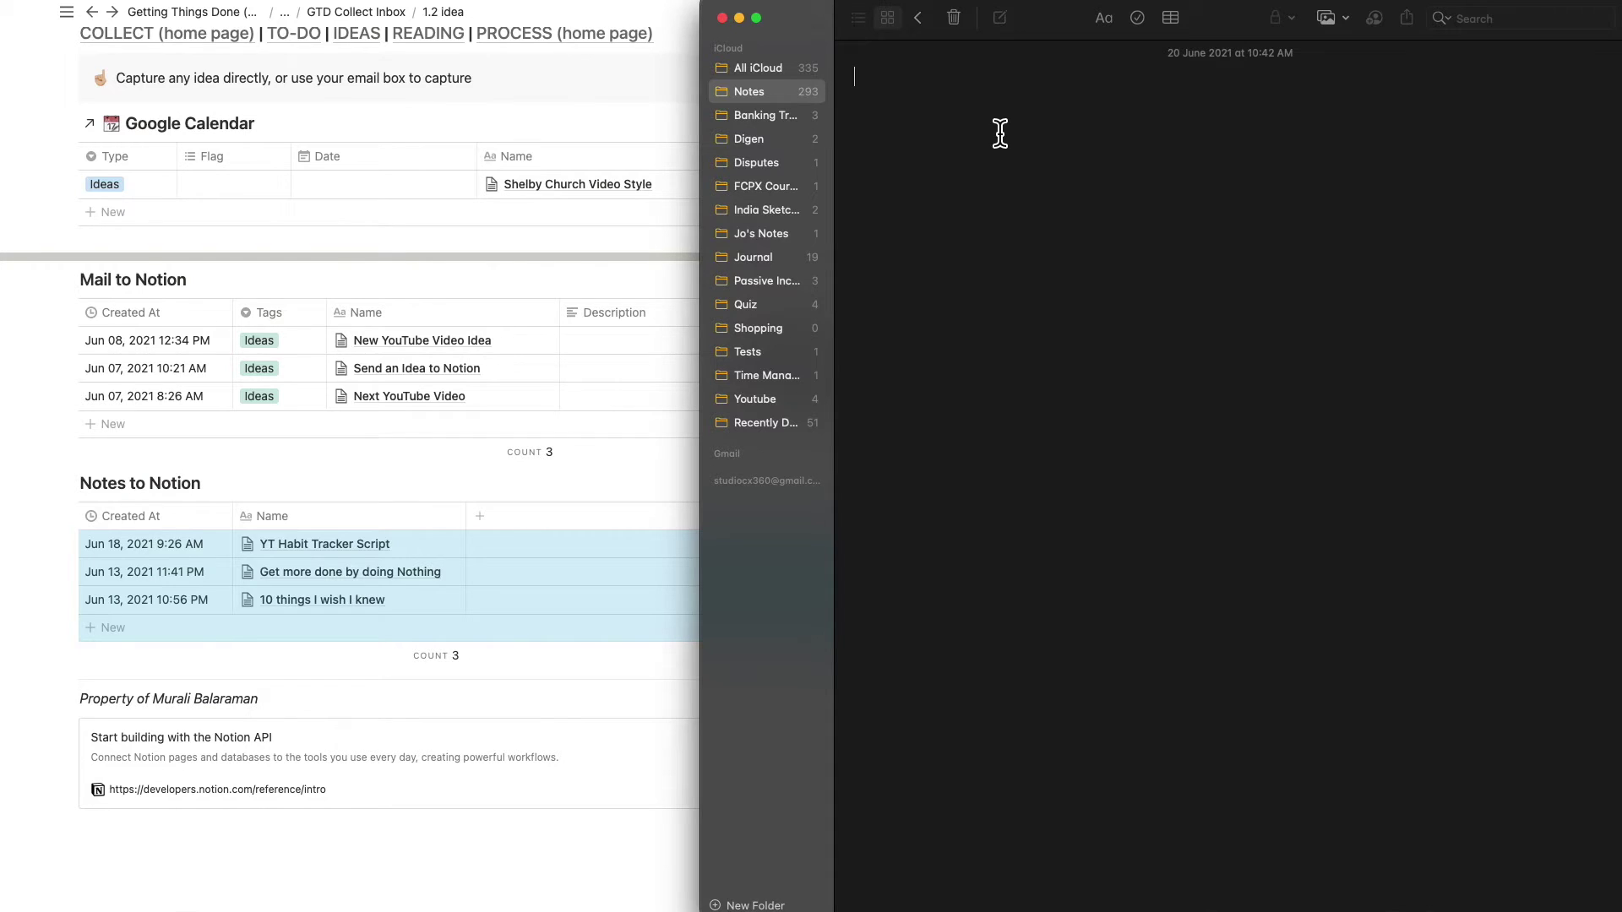
{"action": "key", "text": "super+v"}
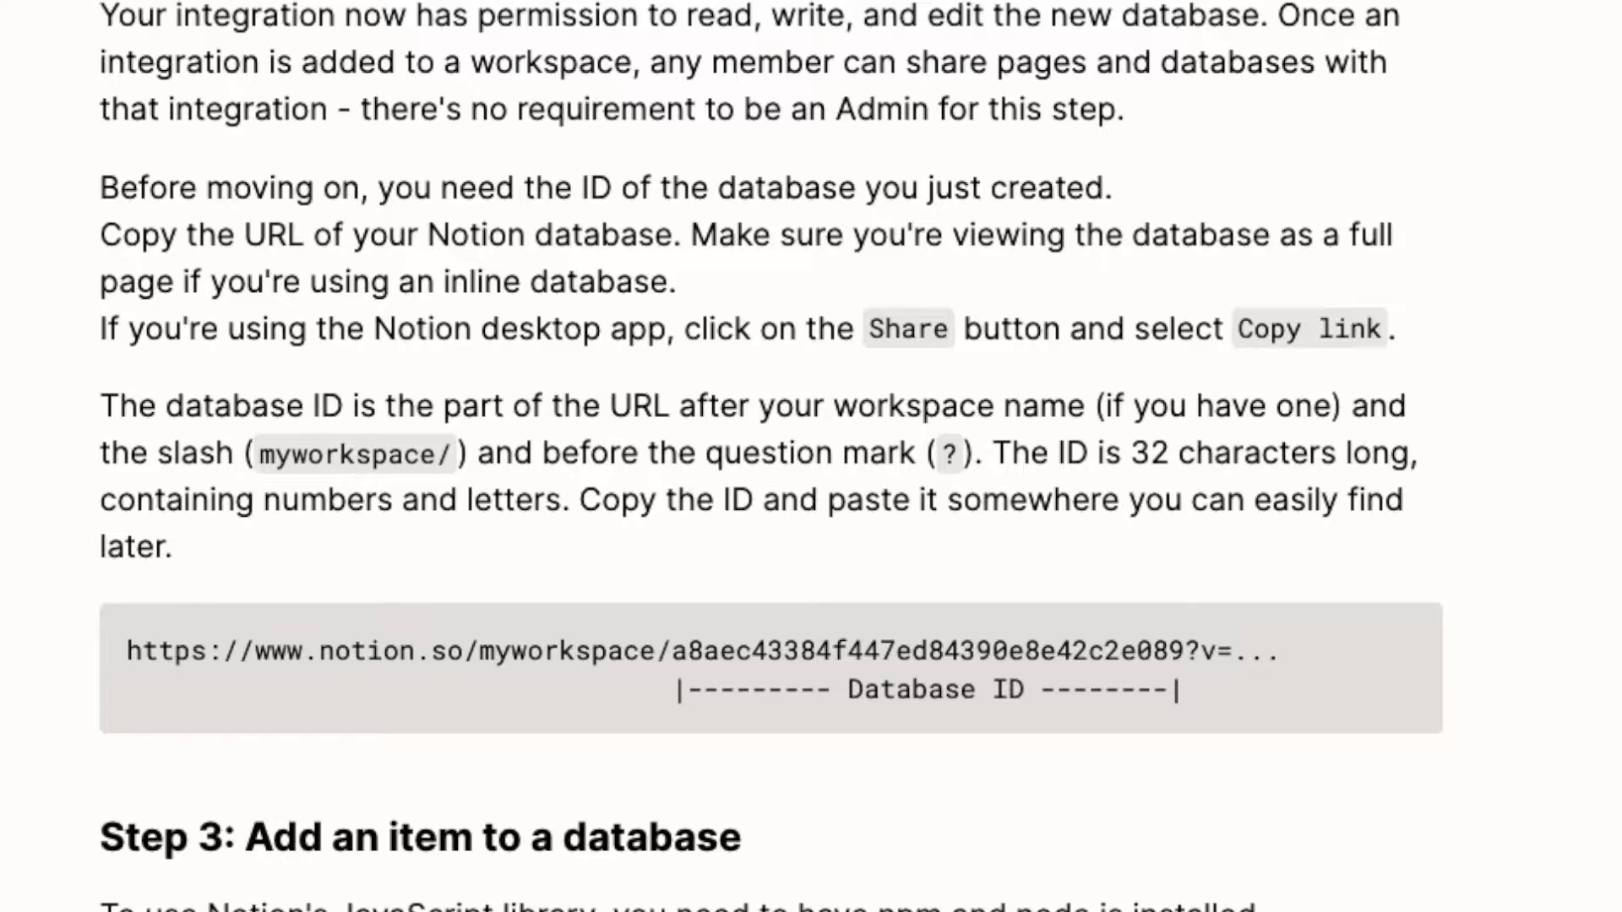
{"action": "scroll", "coordinate": [771, 456], "scroll_direction": "down", "scroll_amount": 4}
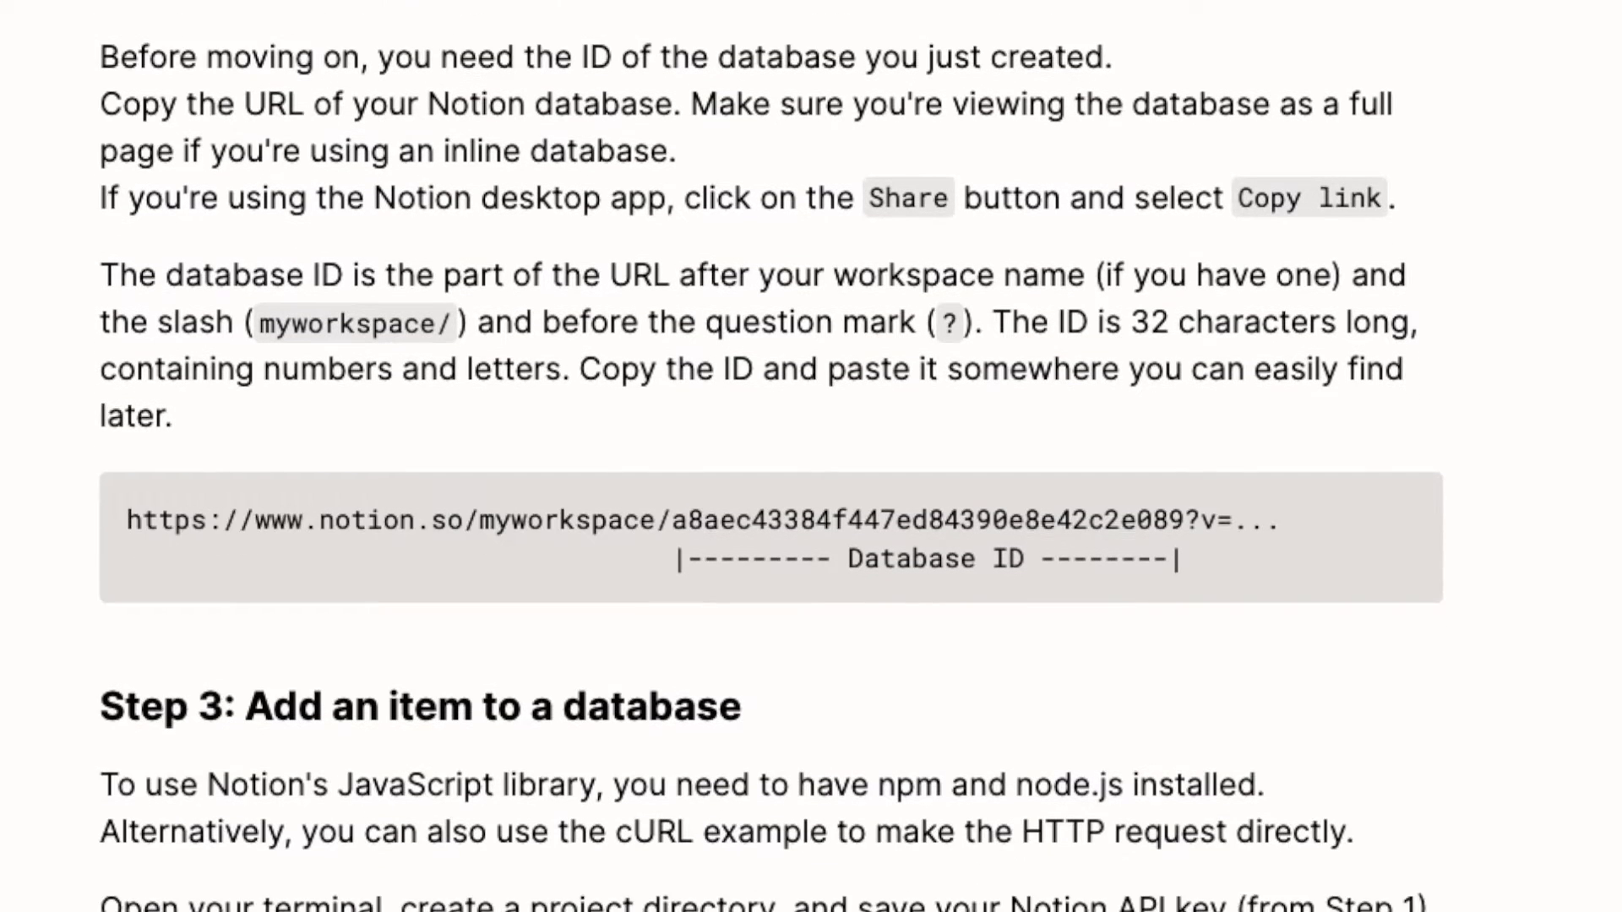